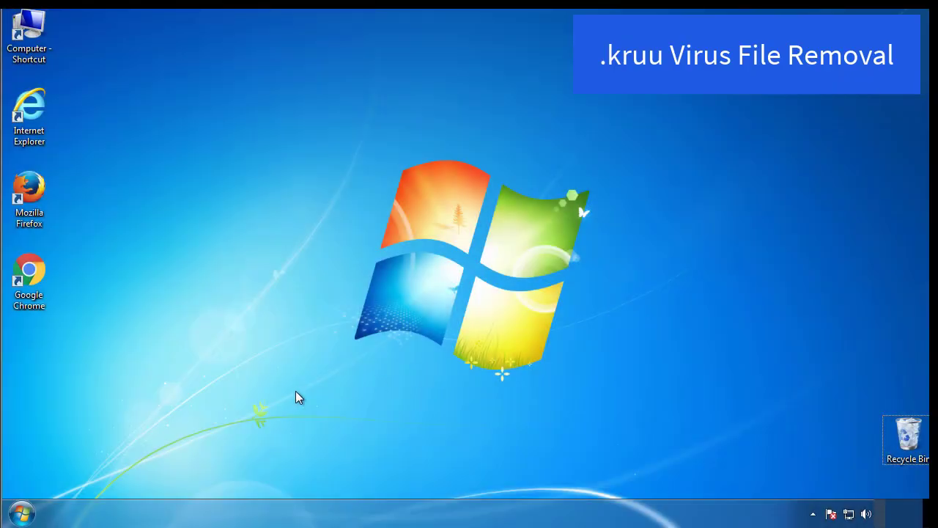
Enable Minimal Safe boot in msconfig's Boot tab and restart into Safe Mode.
click(22, 513)
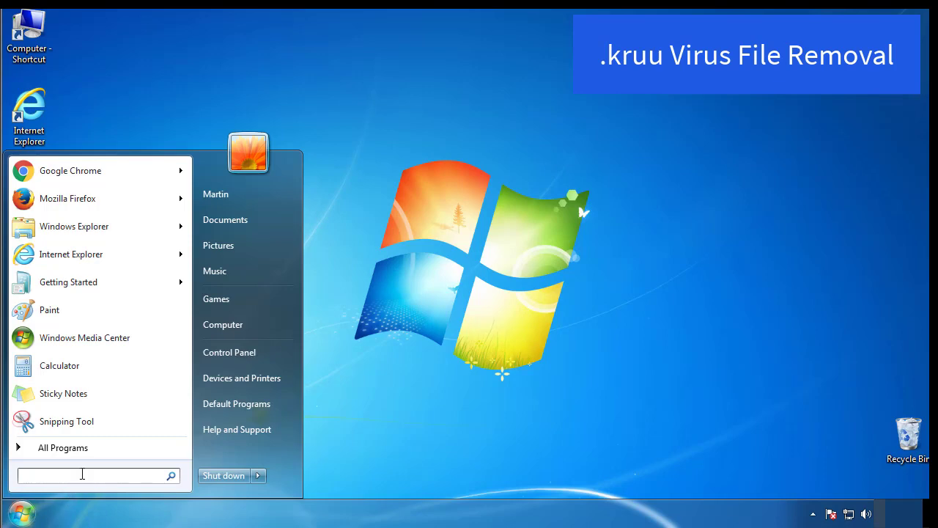
text(mscon)
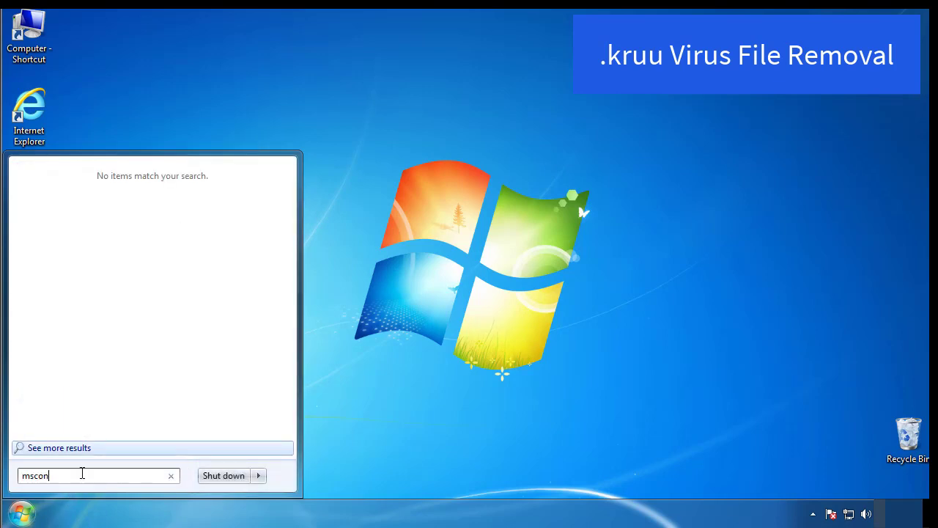
text(fig)
key(Return)
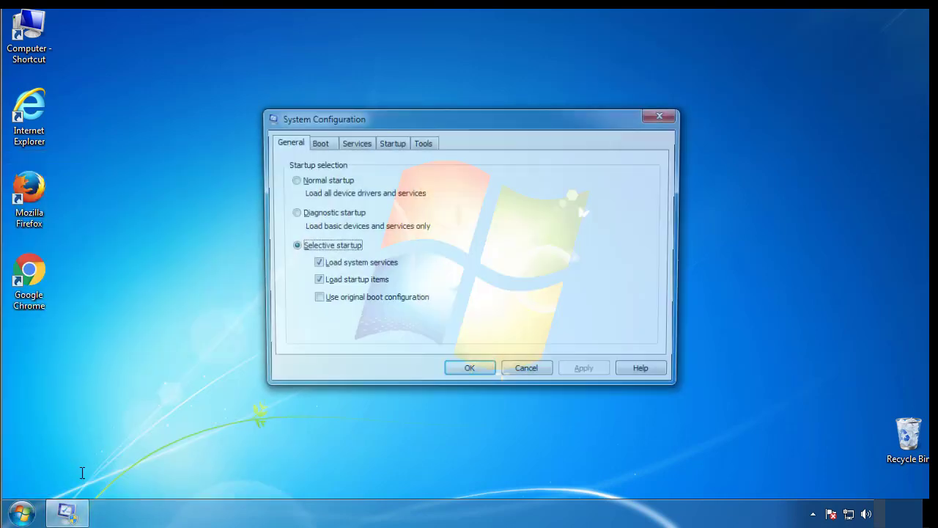
click(316, 143)
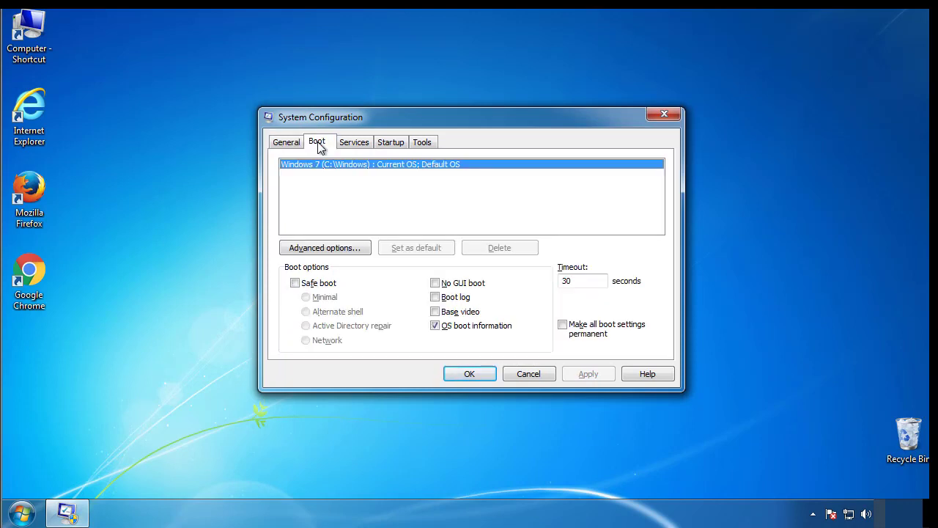
click(295, 283)
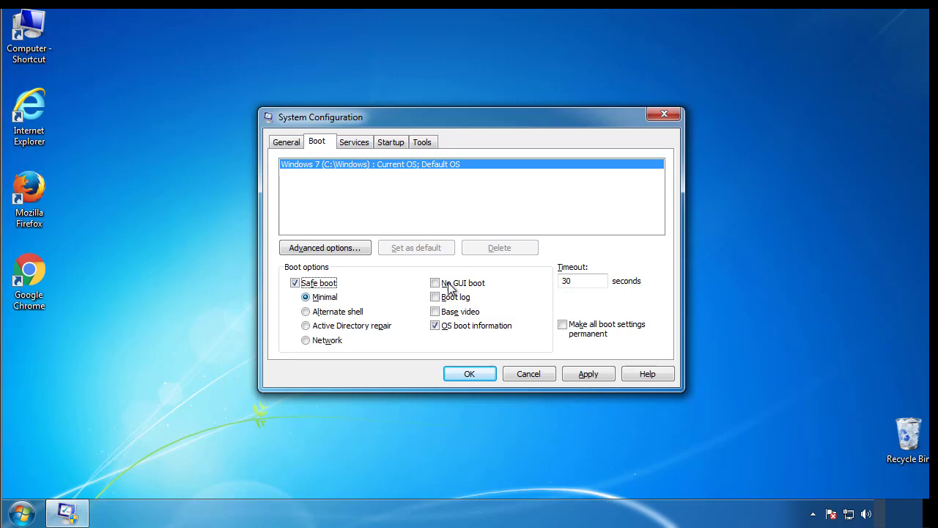
click(477, 375)
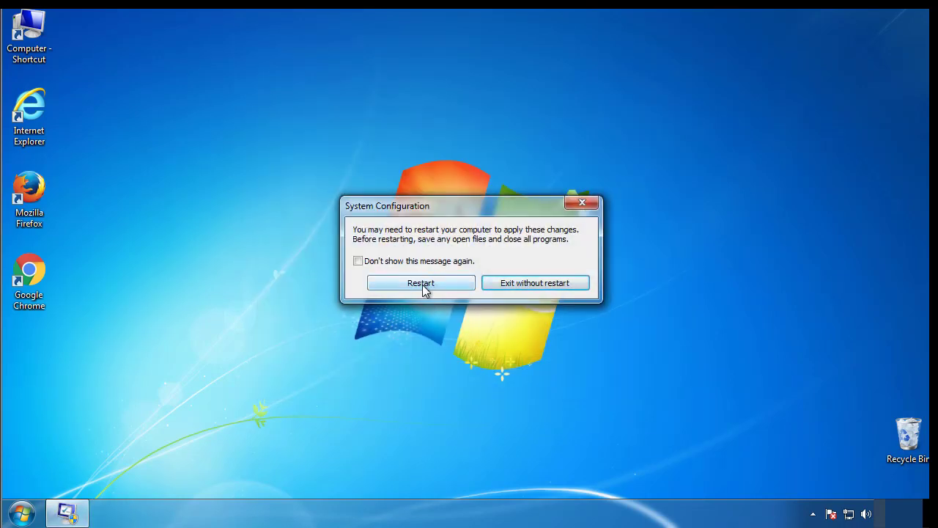
click(423, 284)
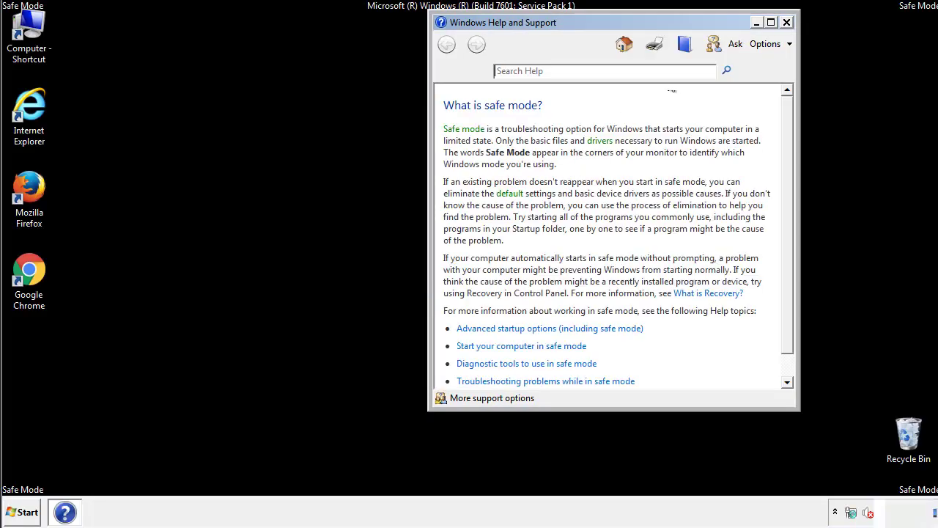
Dismiss the Safe Mode help and set Folder Options to show hidden files, folders and drives.
click(787, 22)
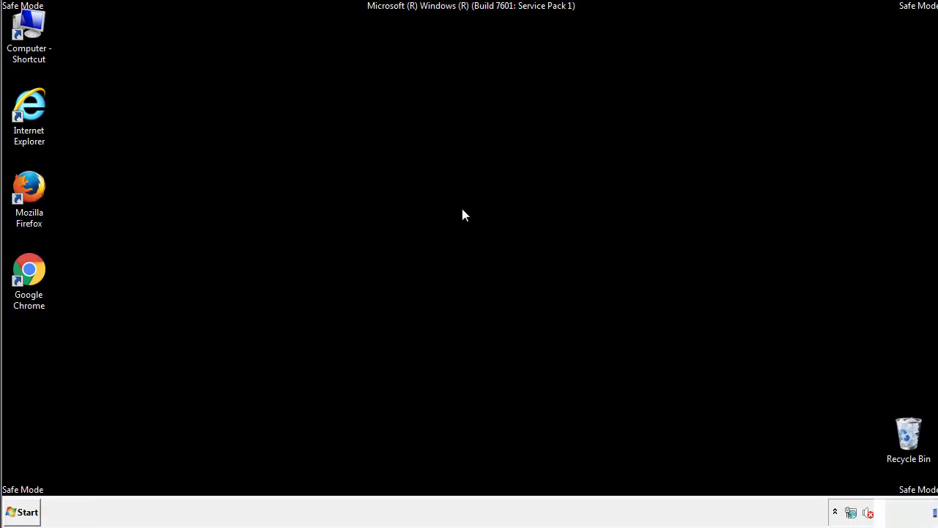
click(29, 511)
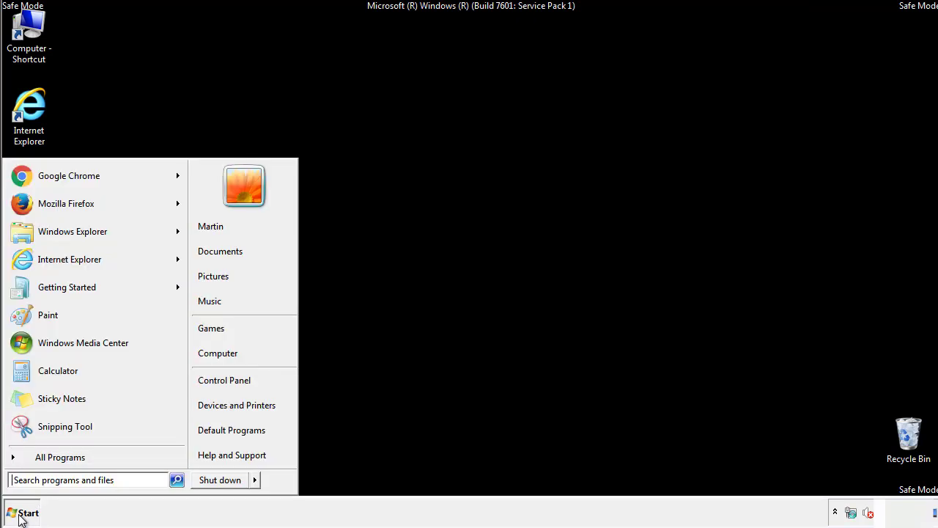
click(235, 379)
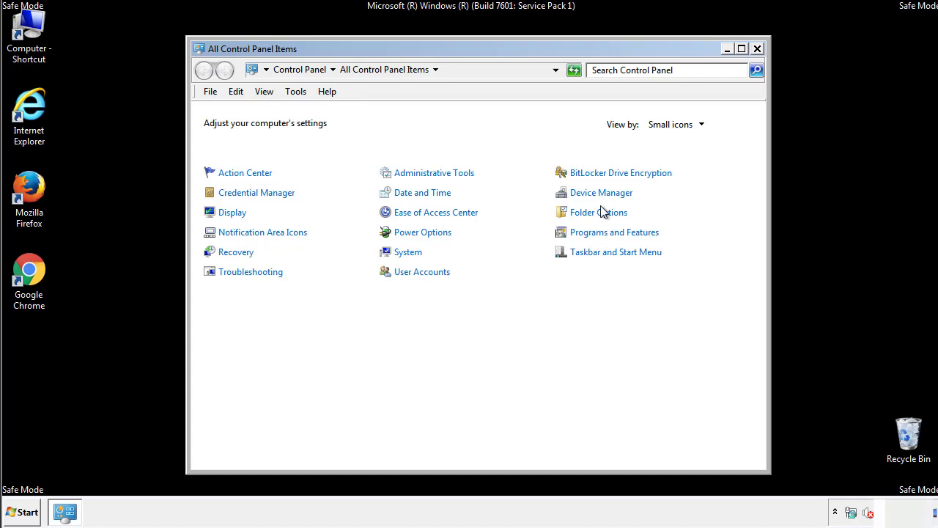
click(600, 213)
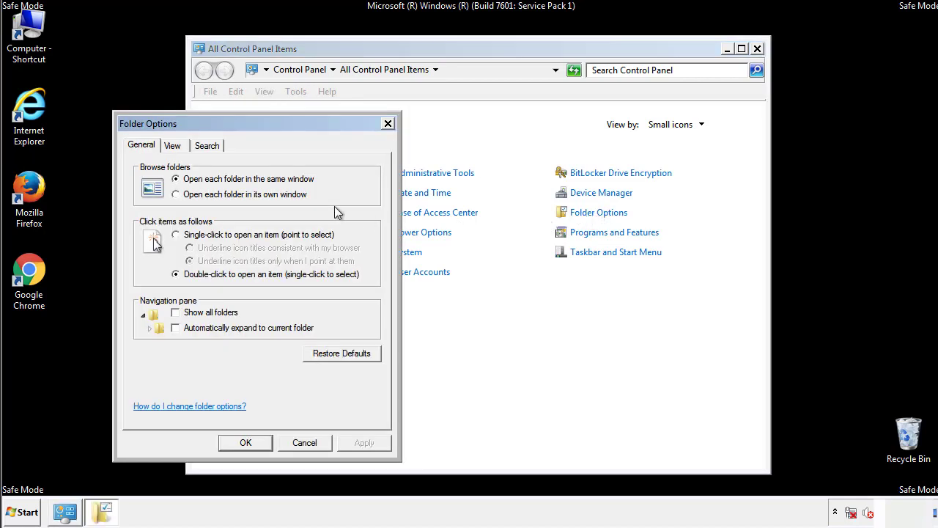
click(173, 146)
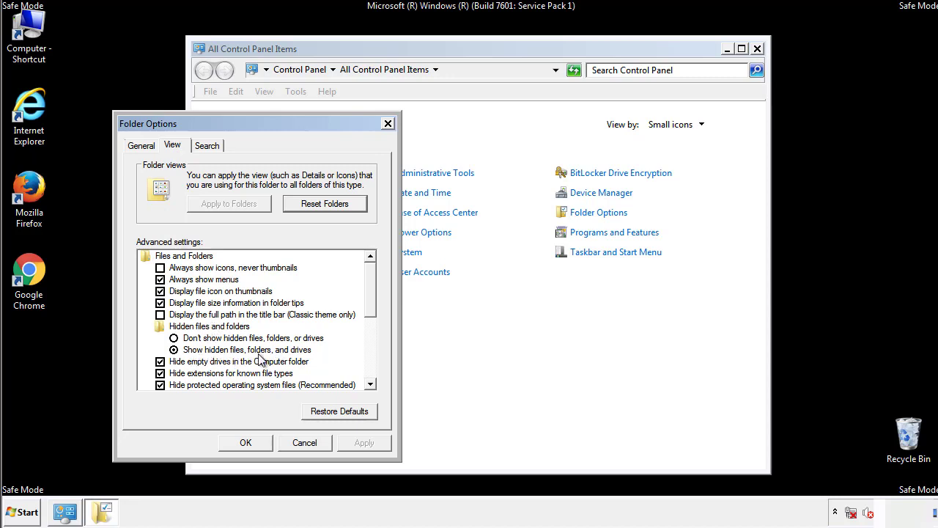
click(253, 442)
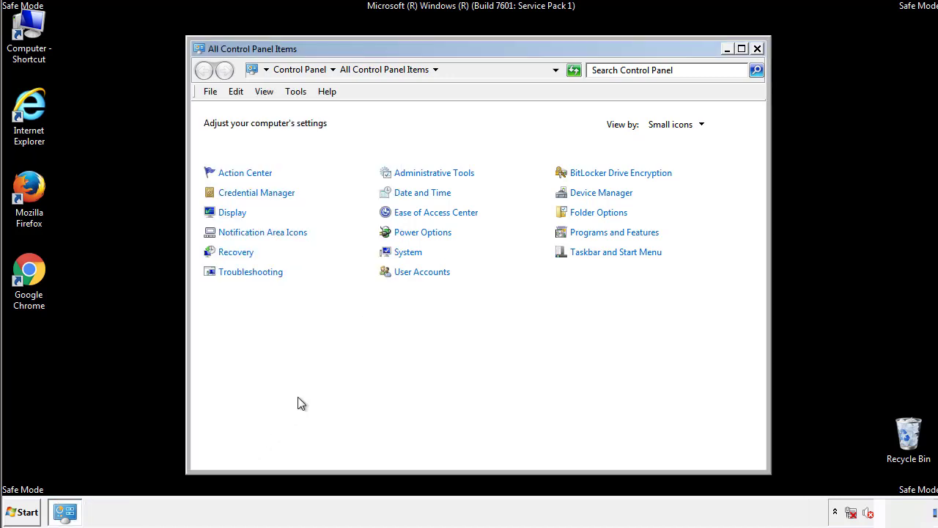
click(758, 49)
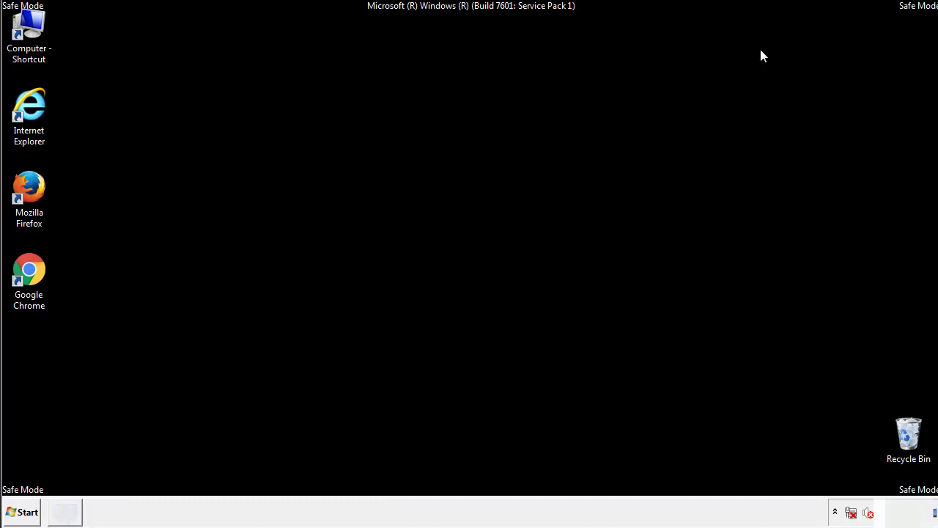
Browse from Computer to C:\Windows\System32\drivers\etc.
double_click(31, 29)
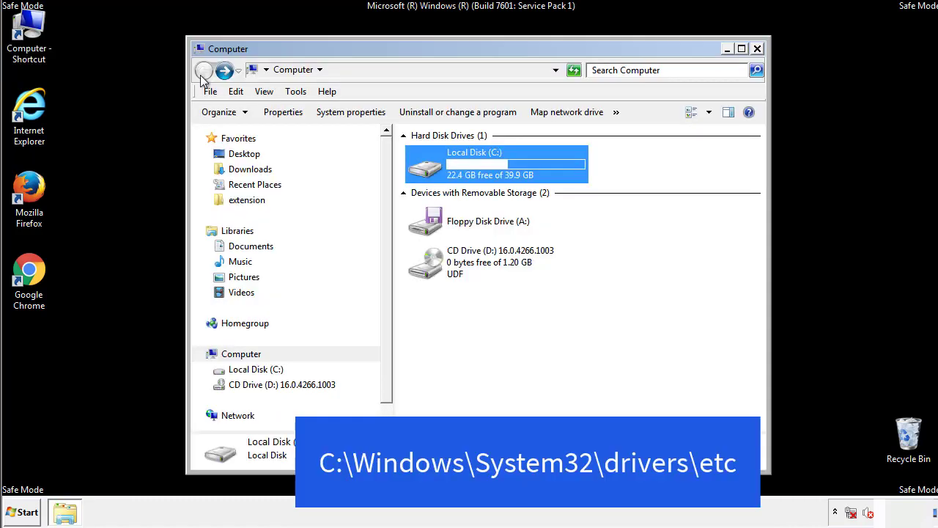
double_click(433, 171)
double_click(429, 269)
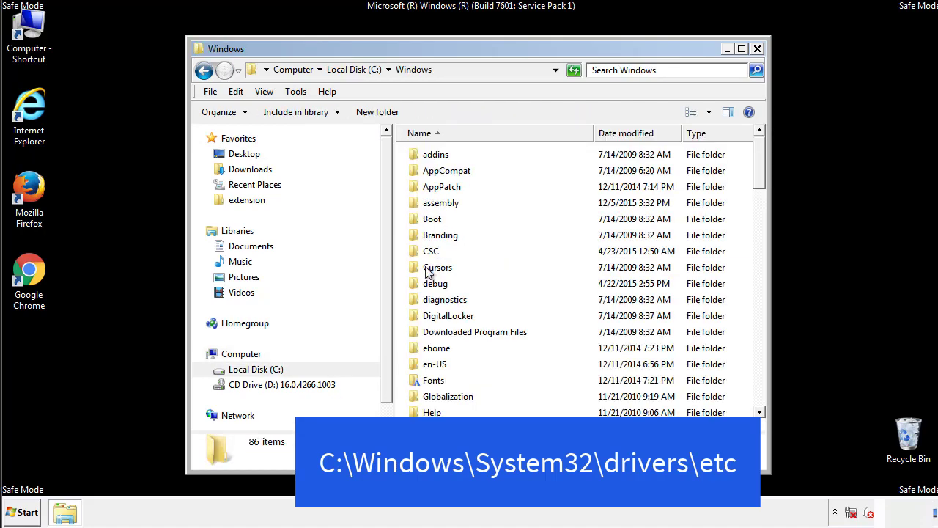
scroll(430, 326, down, 2)
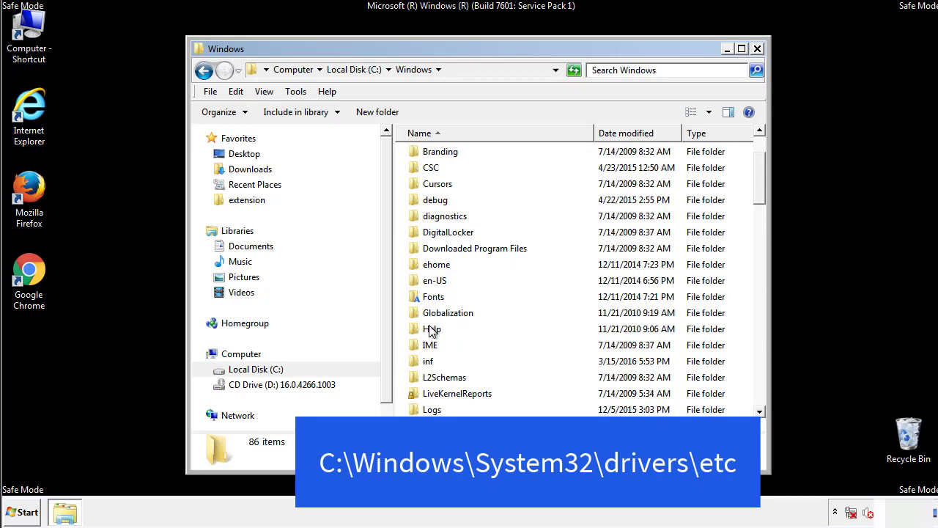
scroll(430, 330, down, 2)
scroll(432, 332, down, 2)
scroll(432, 334, down, 3)
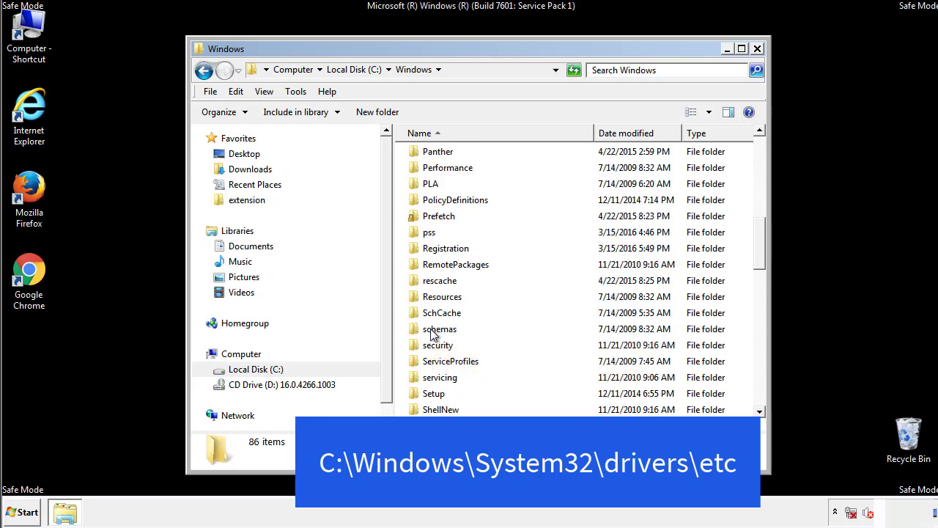
scroll(432, 334, down, 2)
double_click(442, 378)
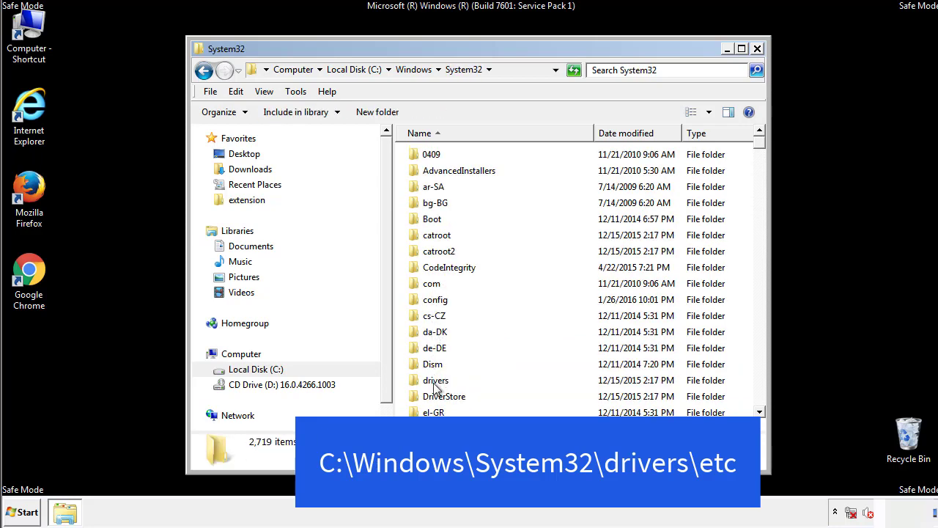
double_click(434, 380)
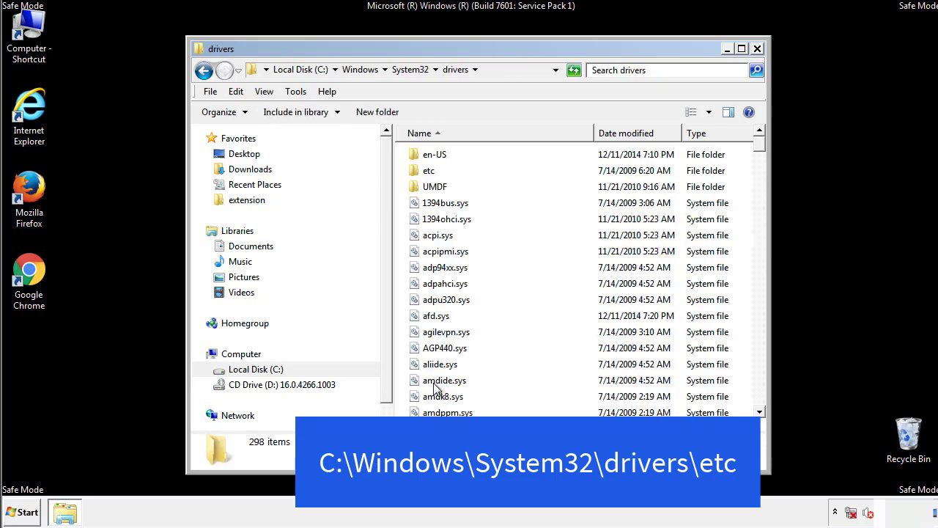
double_click(423, 174)
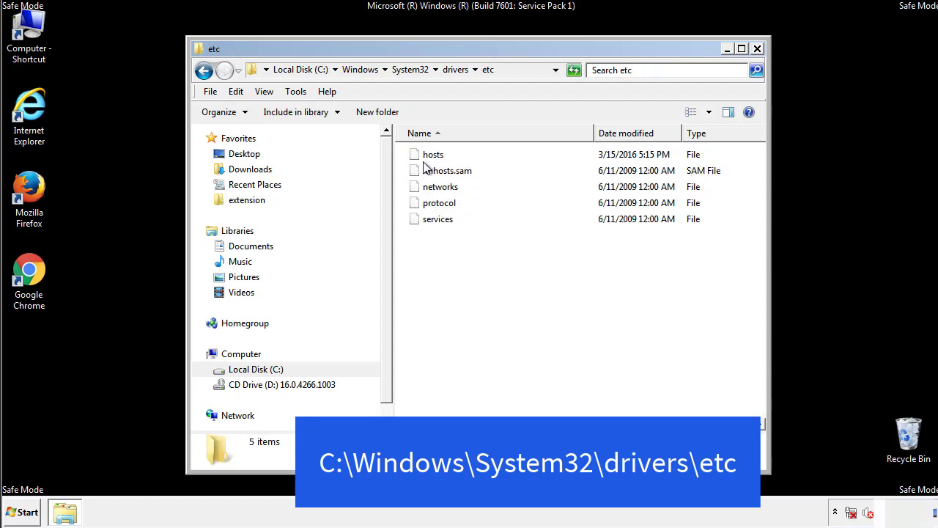
Open the hosts file with Notepad.
double_click(425, 156)
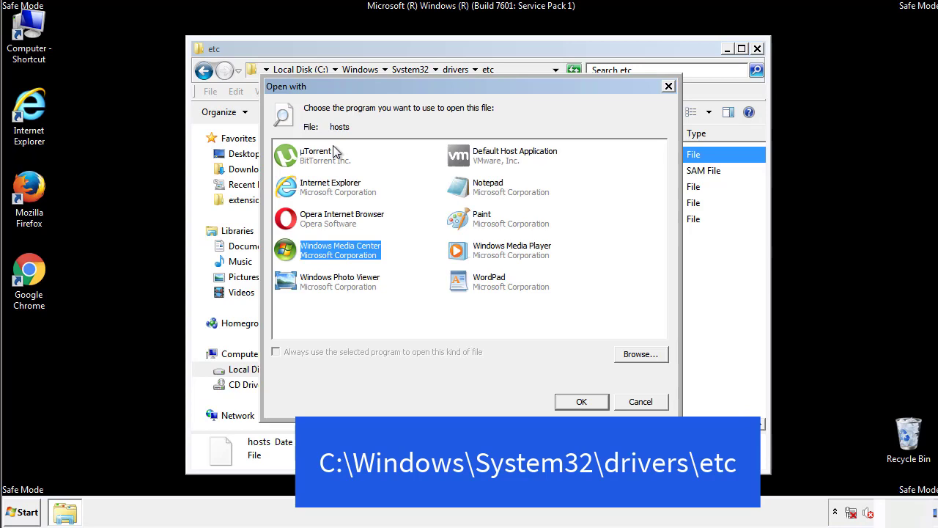
click(475, 192)
click(580, 401)
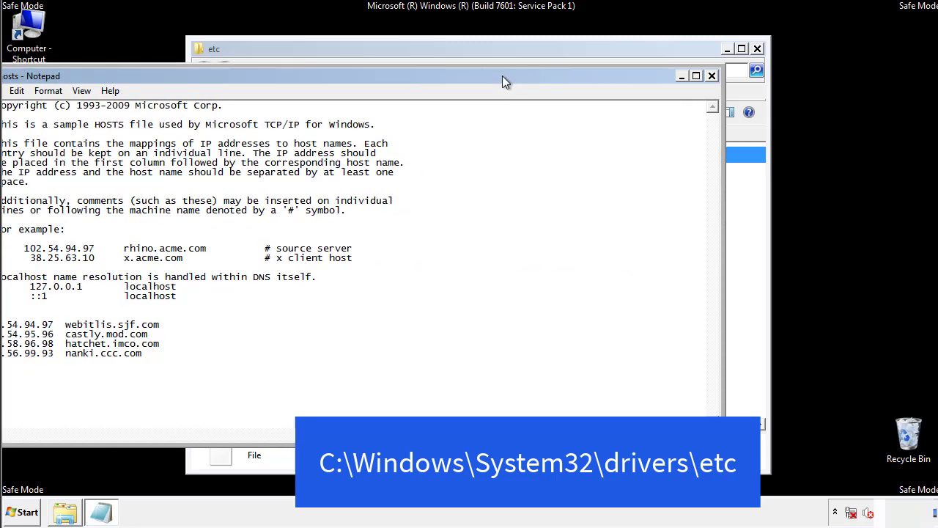
Delete the four suspicious entries from the hosts file.
drag(384, 67, 597, 81)
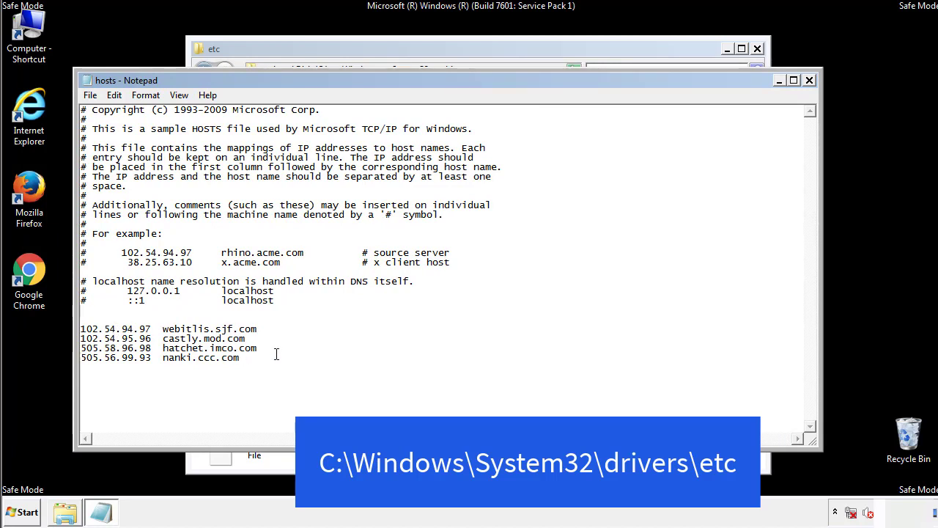
drag(262, 359, 82, 324)
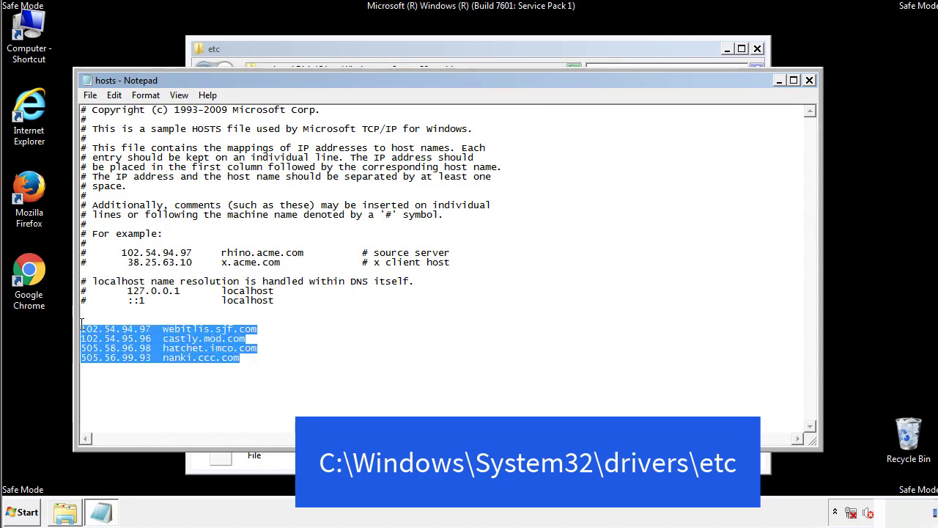
key(Delete)
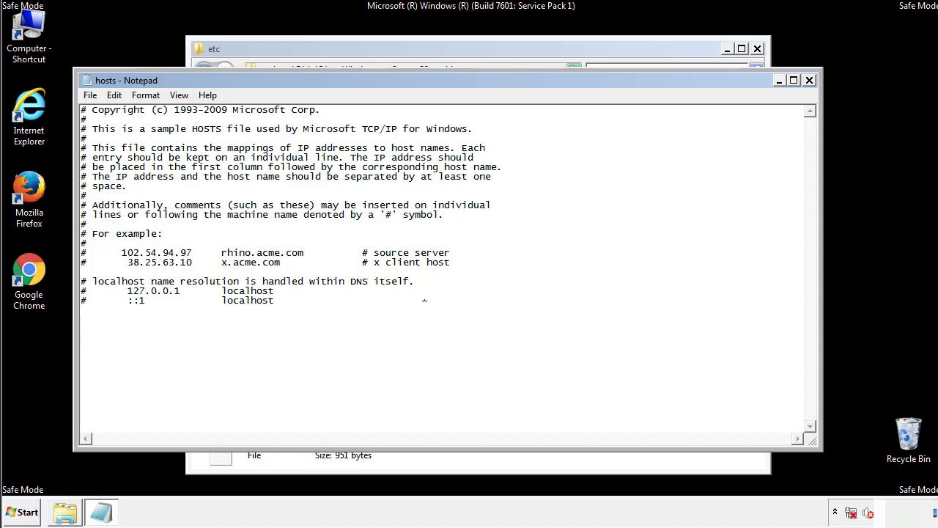
Save the edited hosts file while closing Notepad, then close the etc window.
click(809, 81)
click(415, 268)
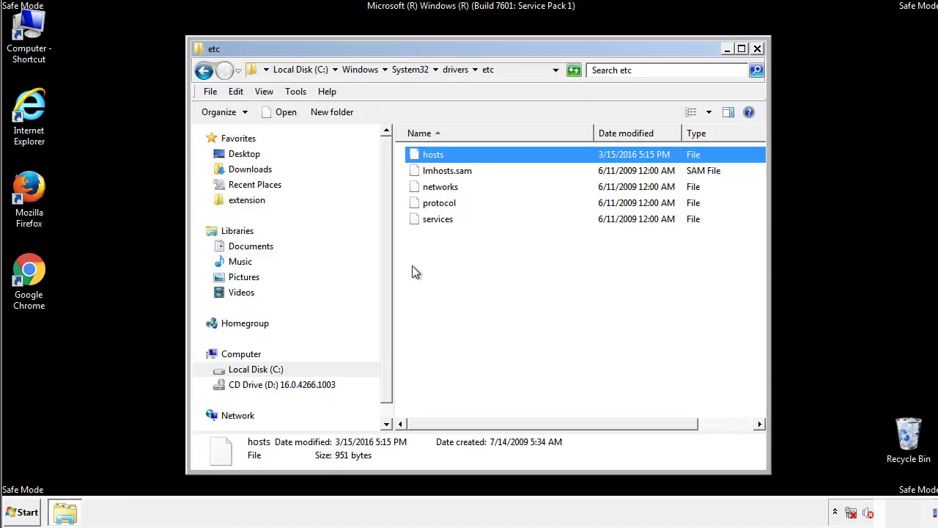
click(412, 266)
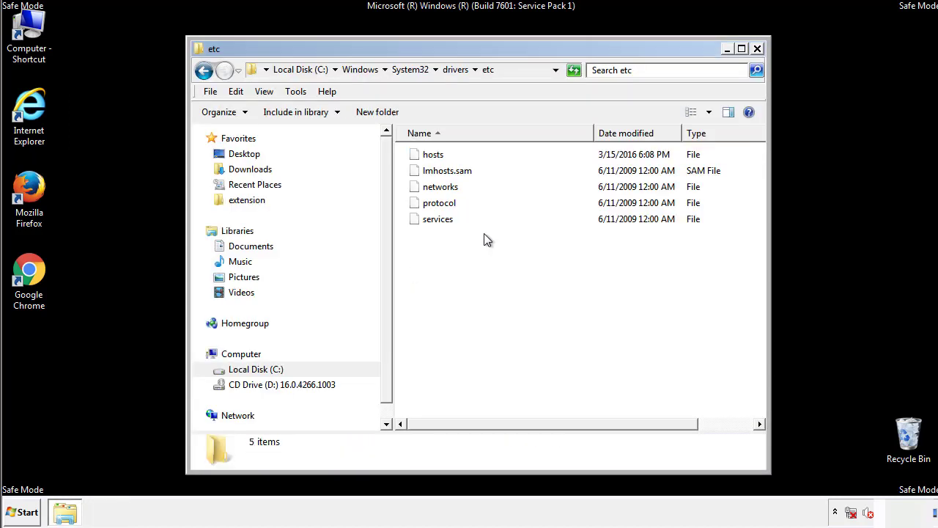
click(757, 50)
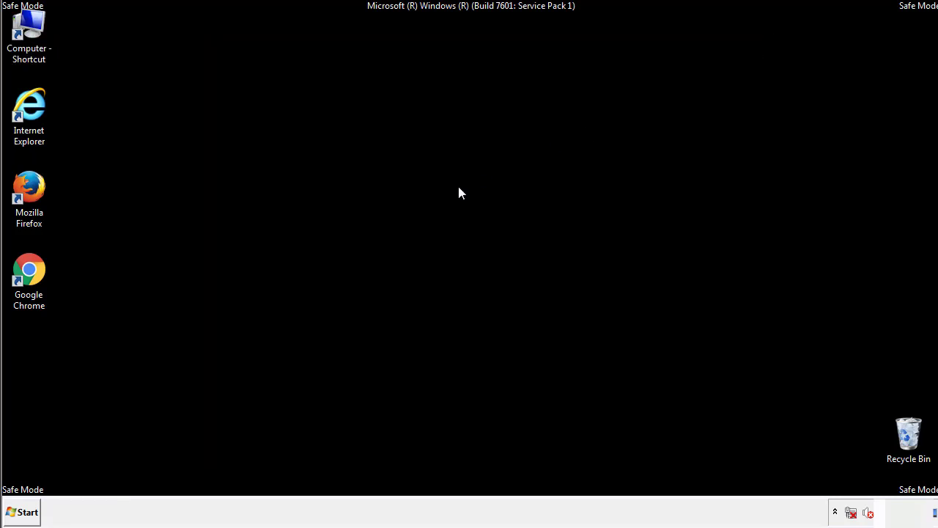
Open the Startup folder from the Start menu's All Programs list.
click(26, 513)
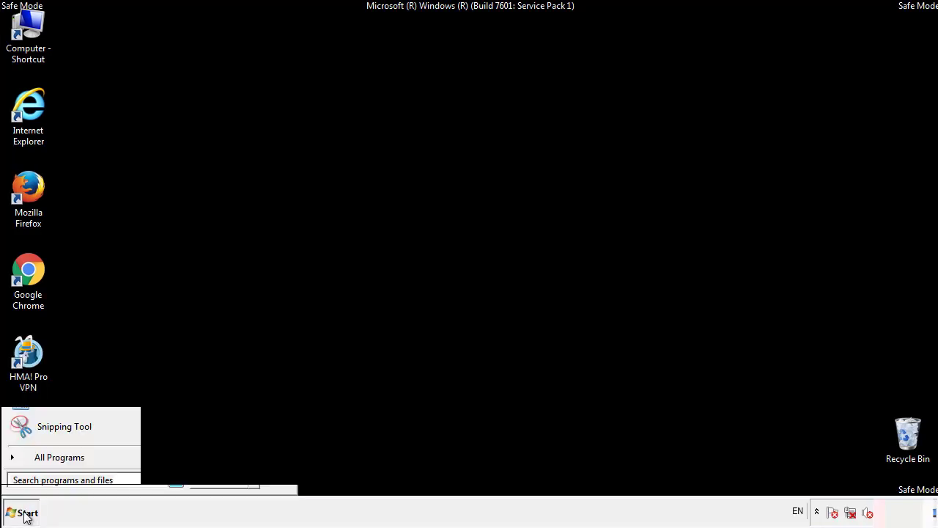
click(42, 463)
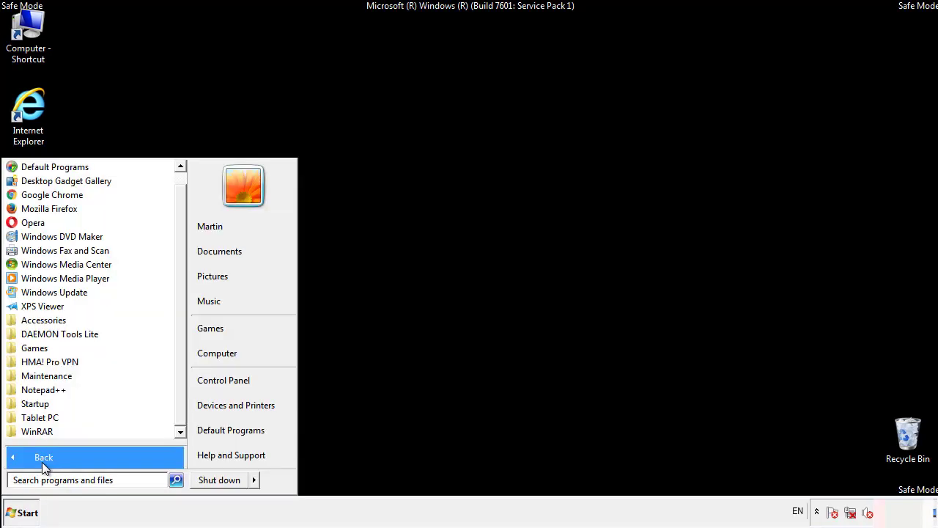
right_click(38, 402)
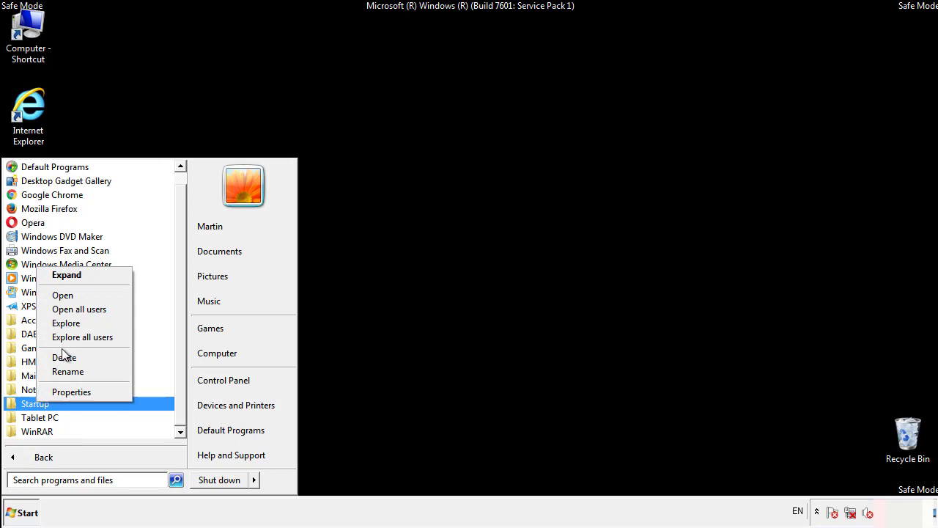
click(70, 295)
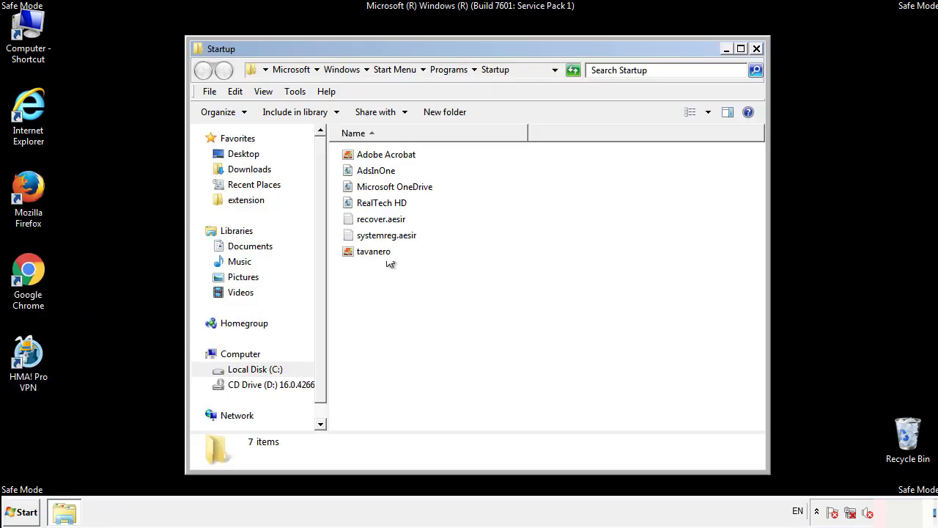
Delete AdsInOne, recover.aesir, systemreg.aesir and tavanero from Startup, then close the folder.
click(382, 173)
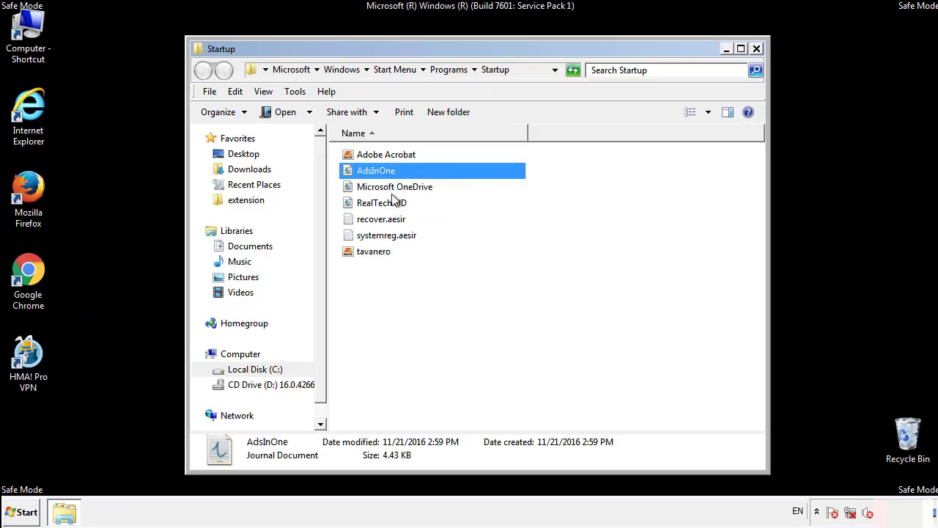
ctrl+click(381, 220)
ctrl+click(390, 236)
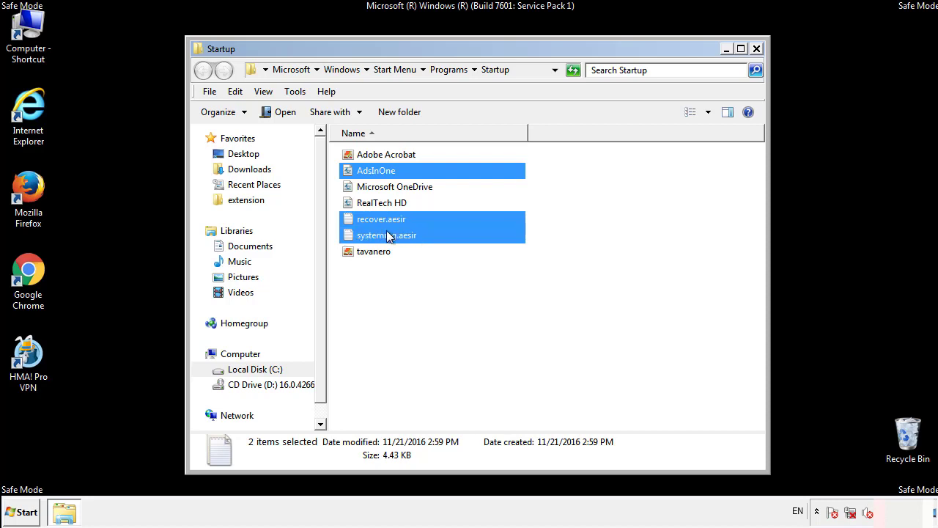
ctrl+click(375, 251)
right_click(372, 251)
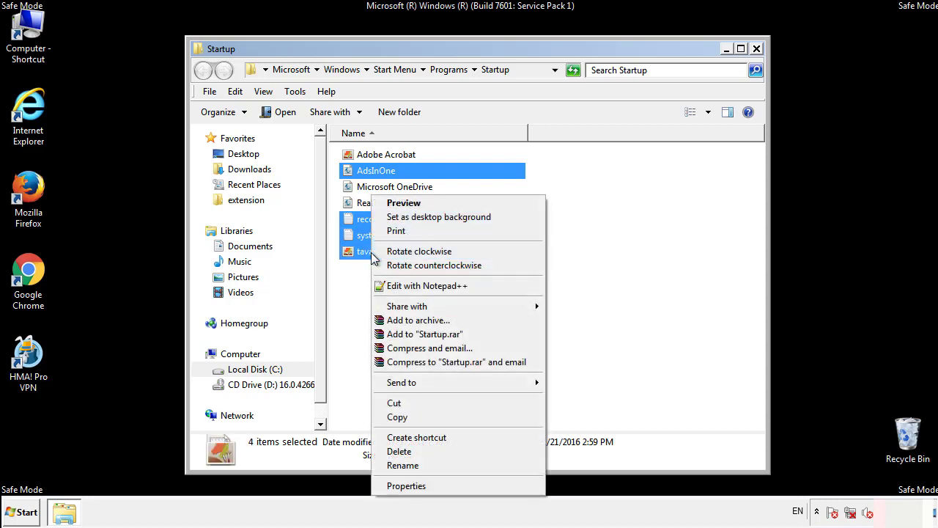
click(398, 451)
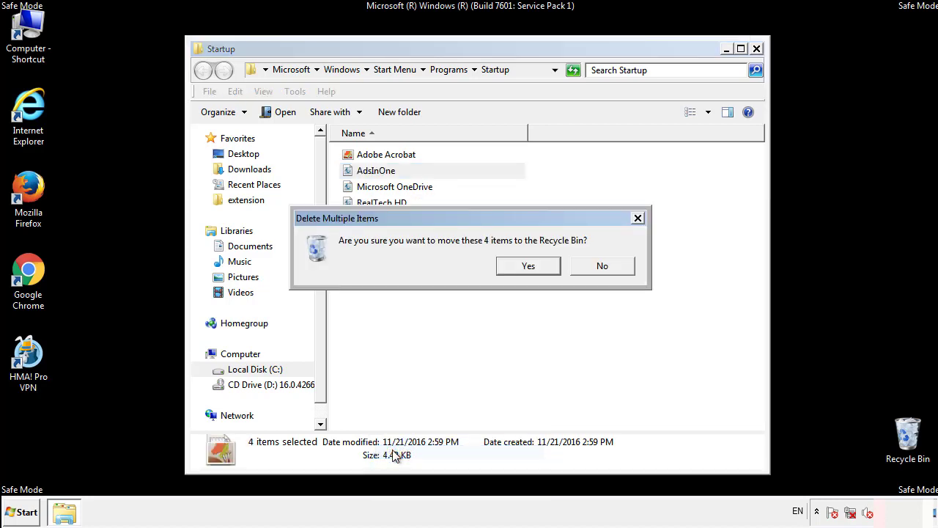
click(525, 268)
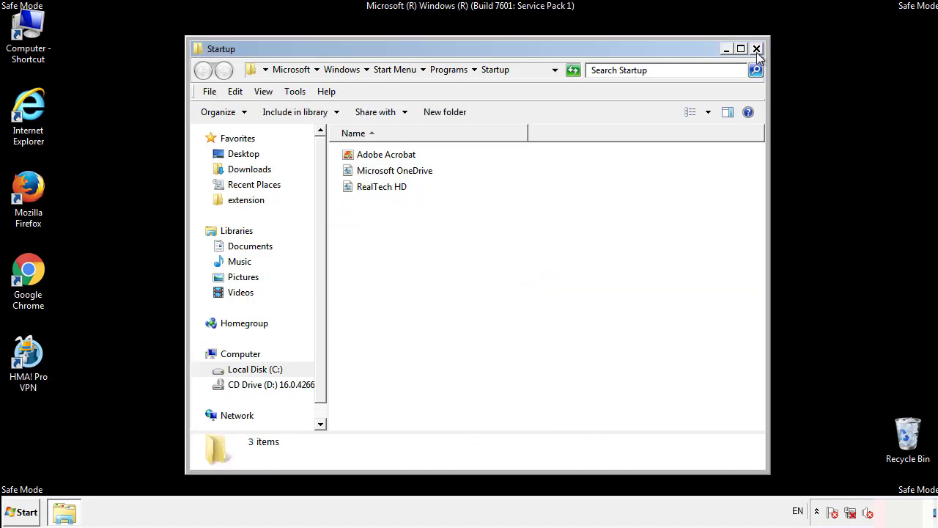
click(758, 53)
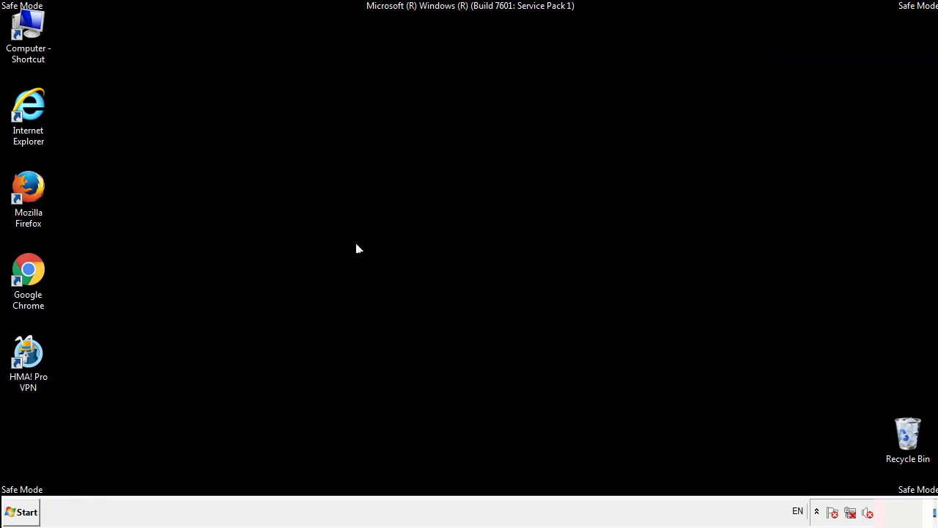
Launch Registry Editor via regedit in the Start search.
click(22, 516)
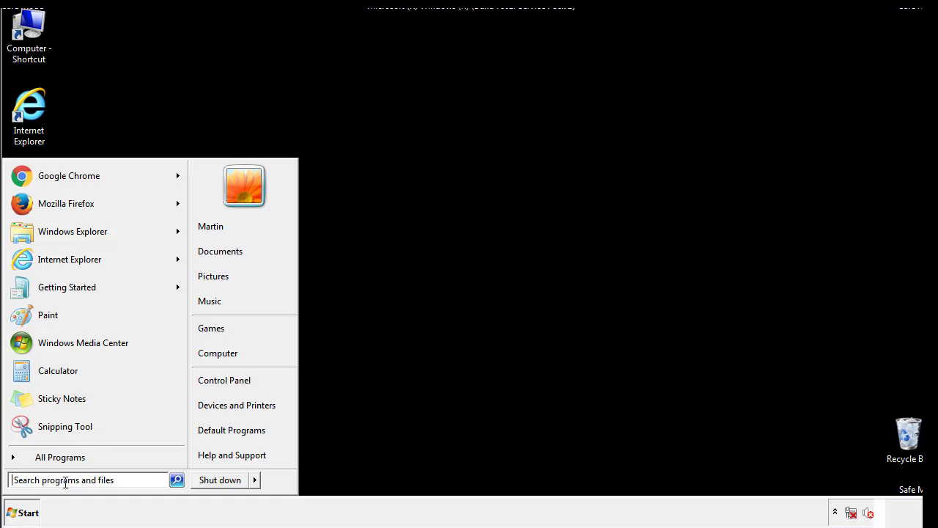
text(reged)
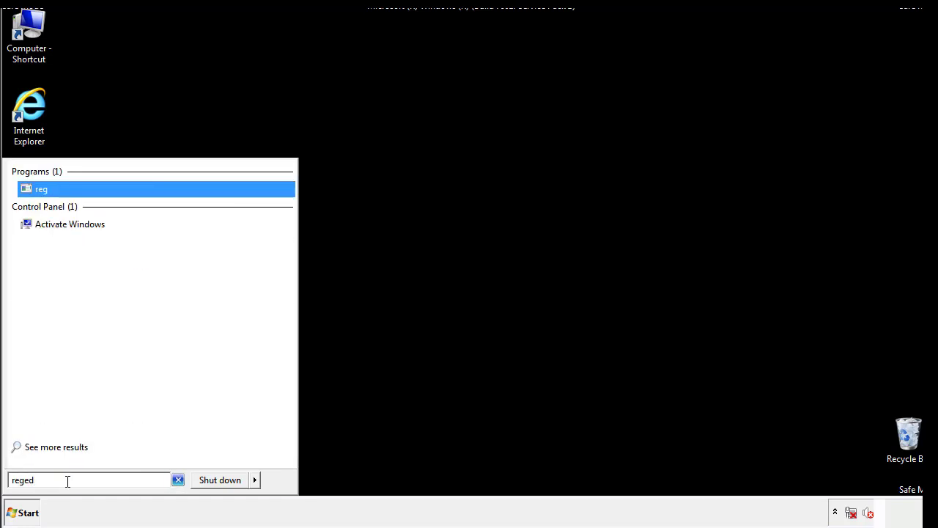
text(it)
key(Return)
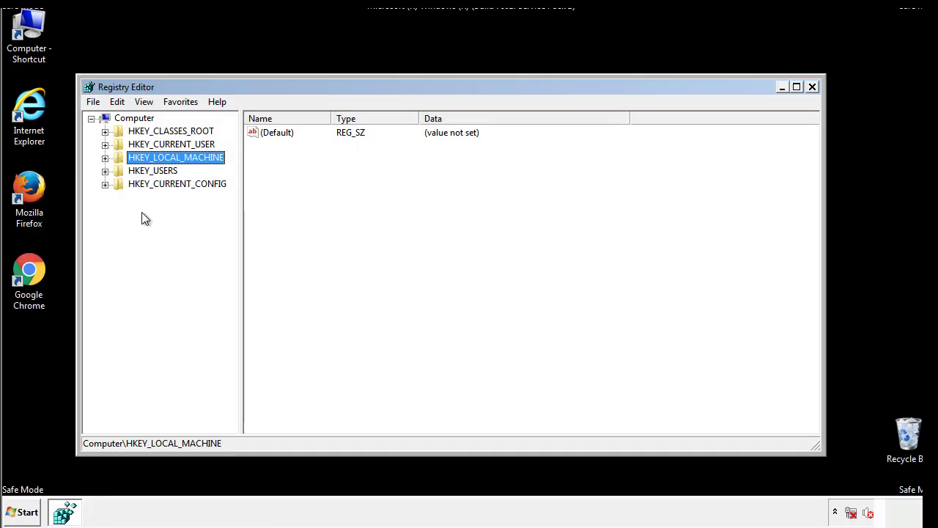
Expand HKEY_LOCAL_MACHINE\SOFTWARE\Microsoft\Windows\CurrentVersion to reveal Run and RunOnce.
click(105, 158)
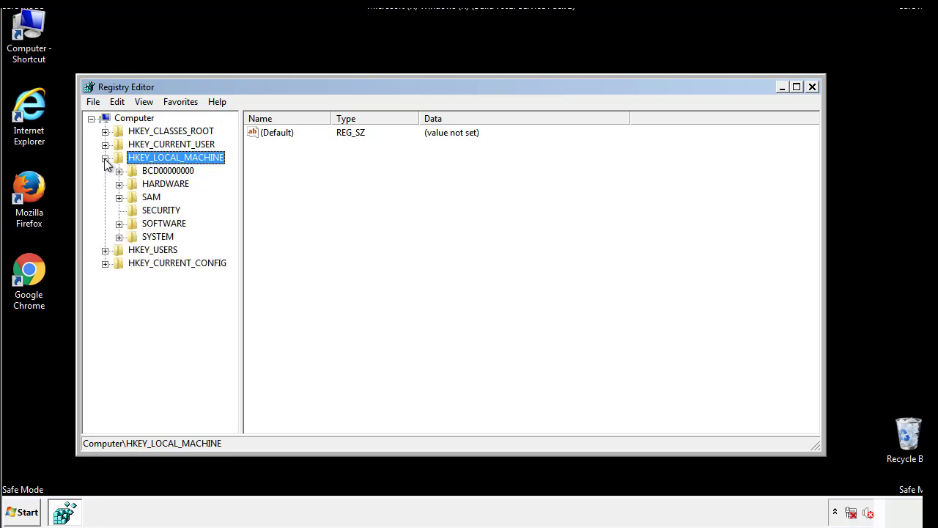
click(119, 223)
drag(232, 219, 233, 246)
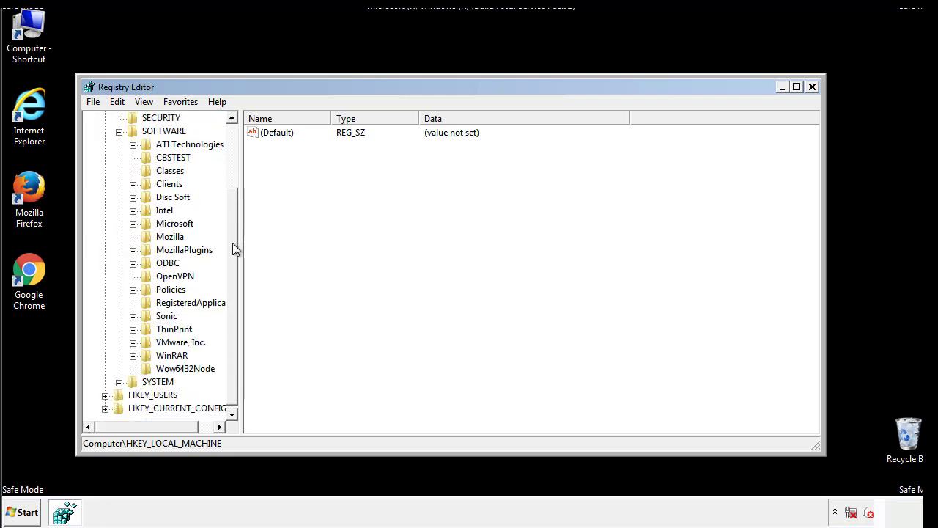
click(132, 224)
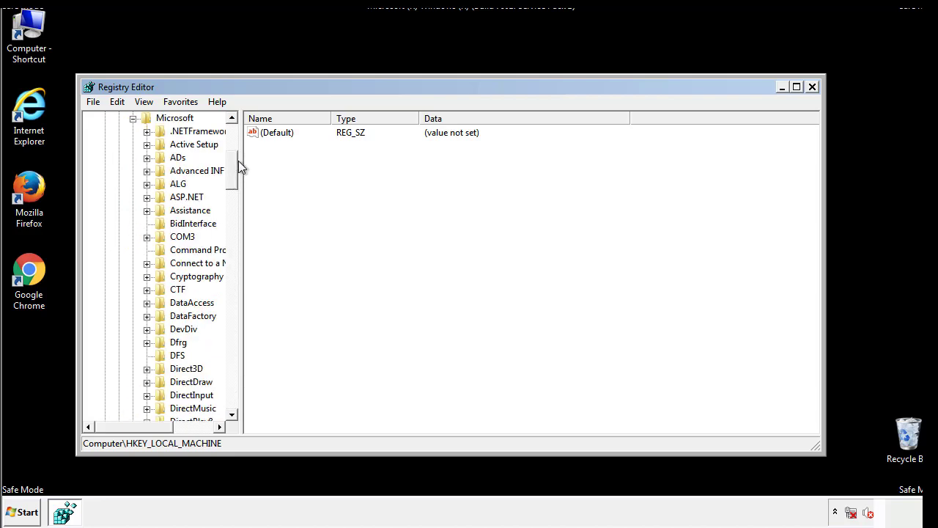
mouse_move(231, 179)
mouse_down()
mouse_move(232, 388)
mouse_move(230, 379)
mouse_up()
click(146, 223)
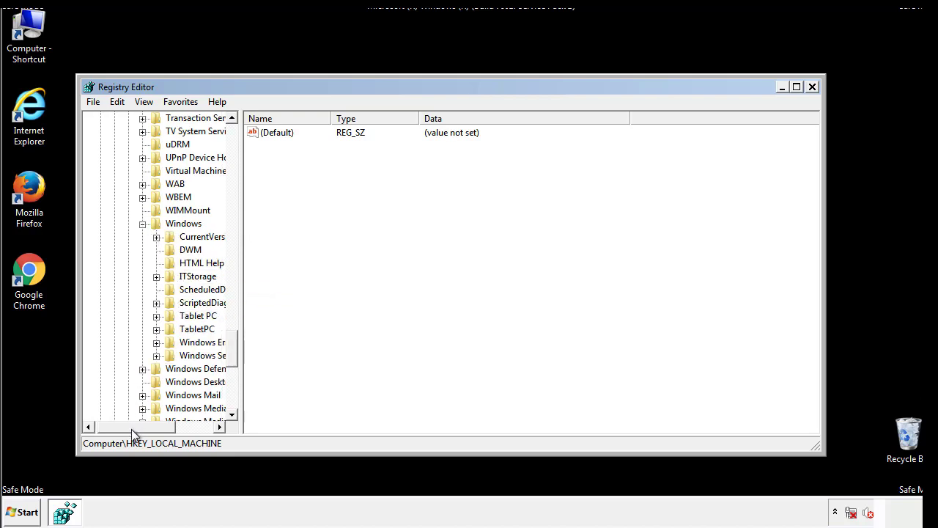
drag(131, 429, 149, 431)
click(121, 237)
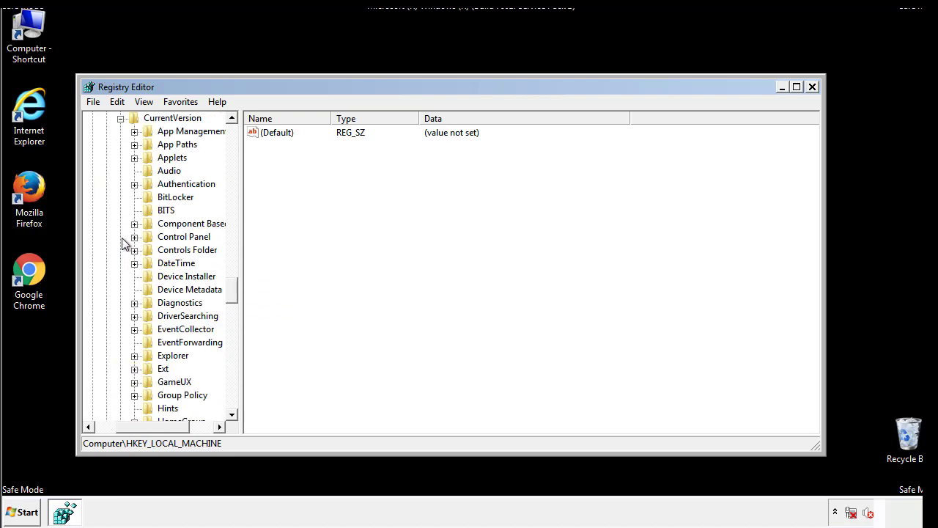
drag(237, 293, 233, 339)
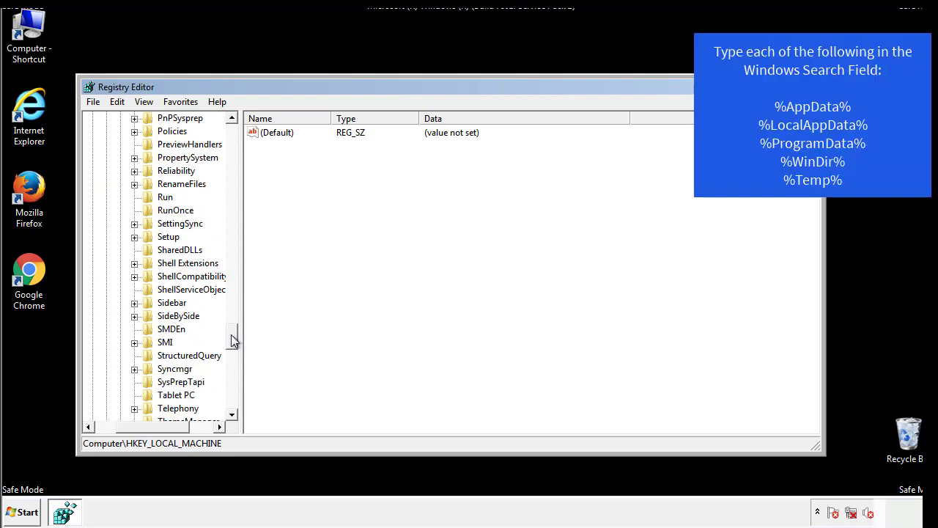
Delete tappi.loc from the HKLM Run key, leaving Default and the VMware User Process entry.
click(161, 197)
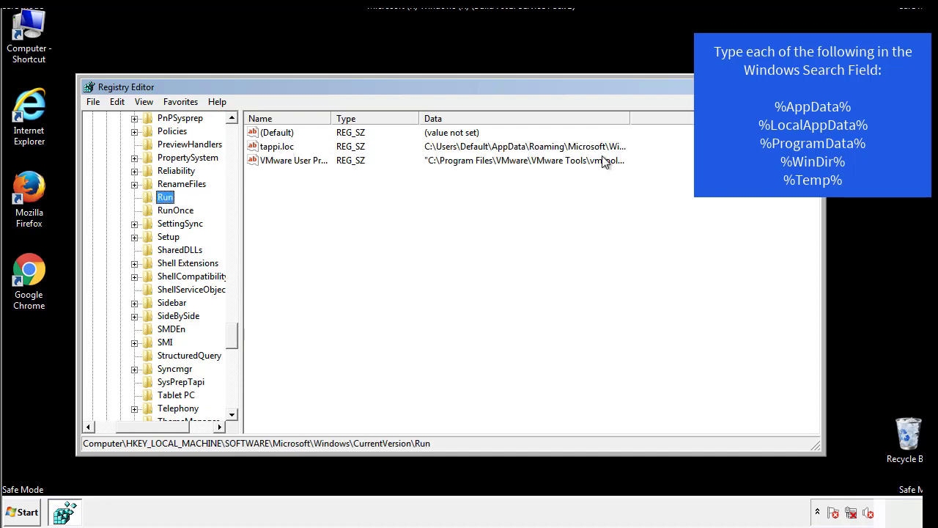
right_click(272, 149)
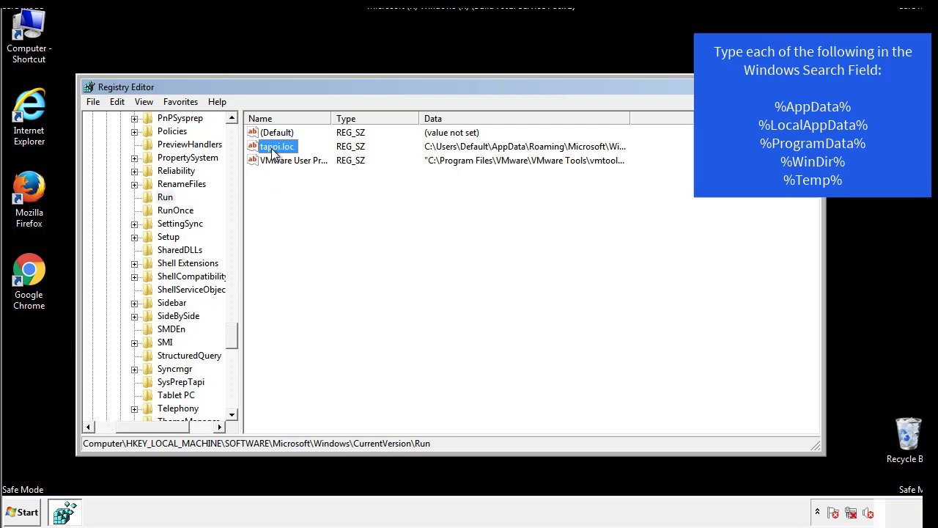
click(293, 191)
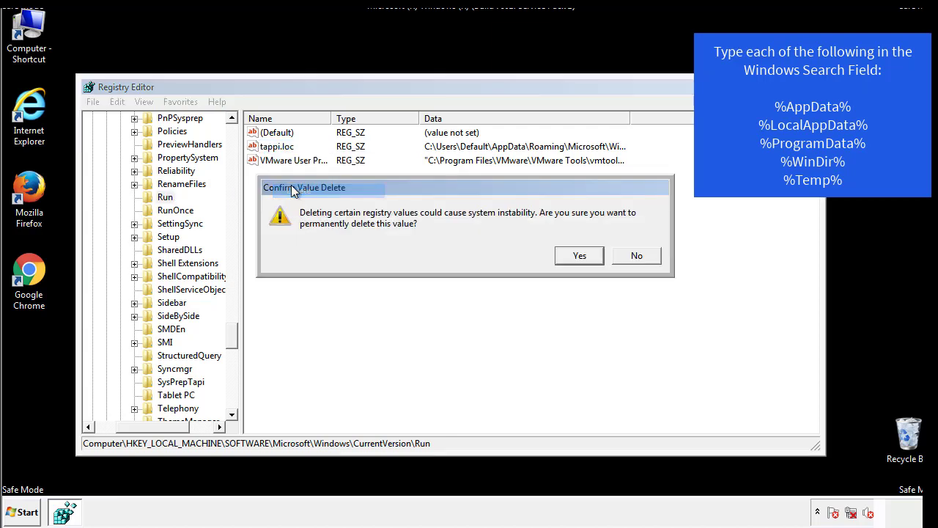
click(570, 258)
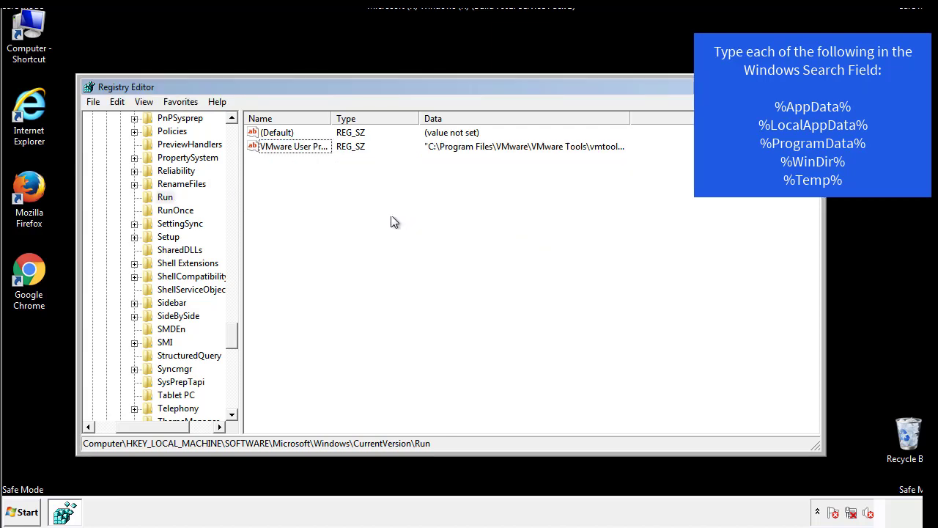
drag(231, 336, 230, 402)
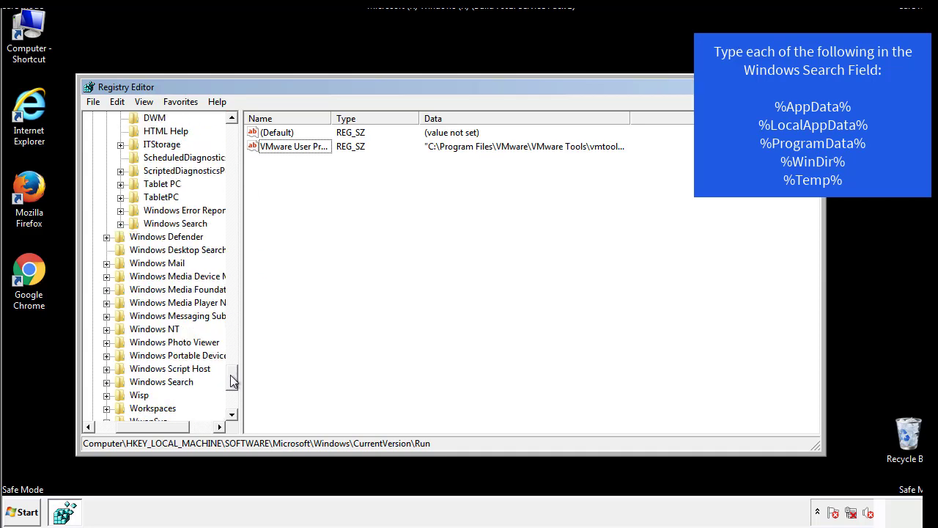
drag(156, 427, 114, 436)
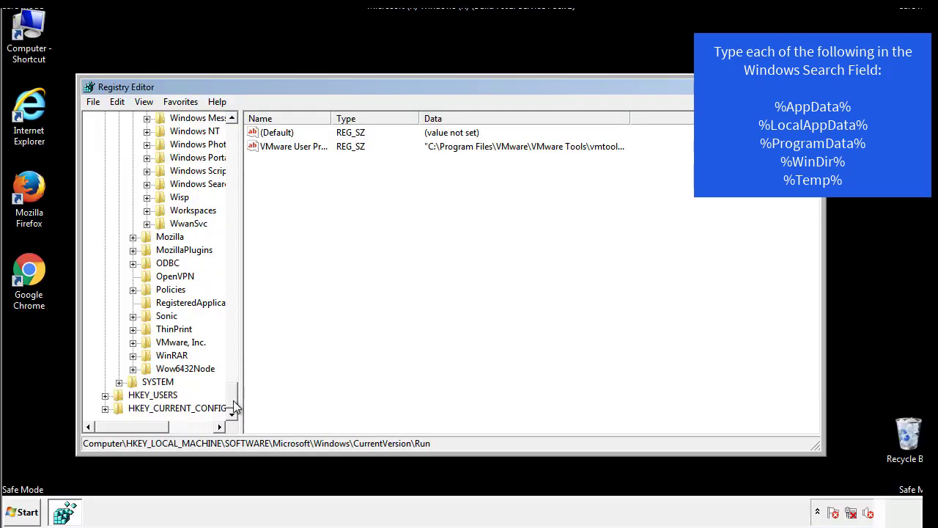
drag(231, 398, 239, 143)
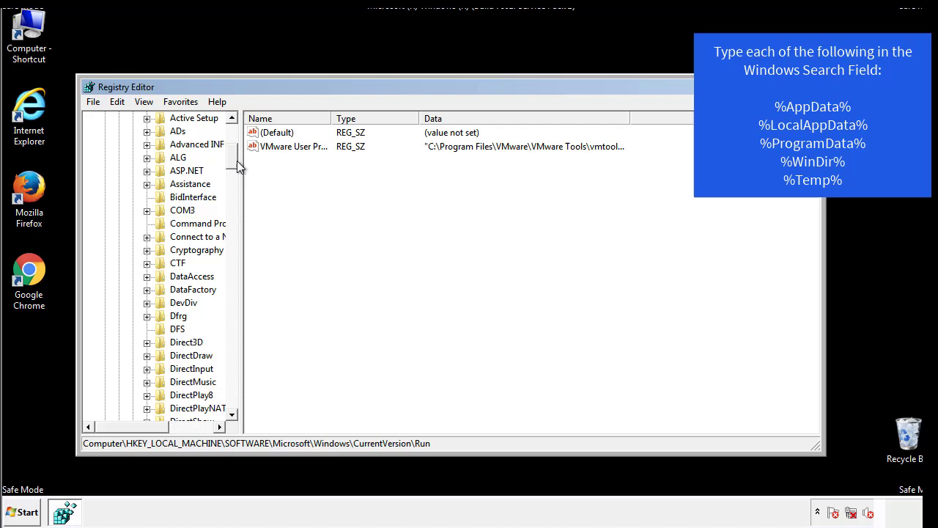
Collapse HKEY_LOCAL_MACHINE and expand HKEY_CURRENT_USER down through Software\Microsoft.
click(105, 158)
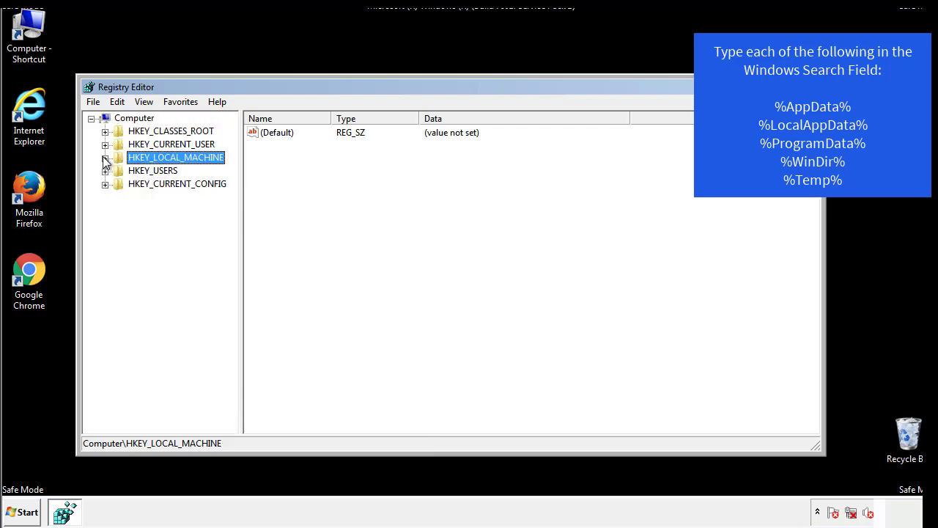
click(105, 145)
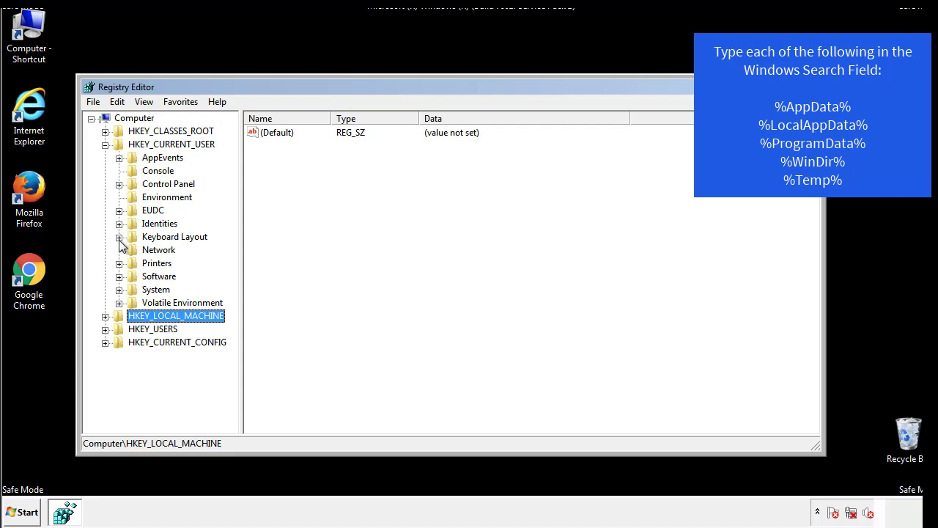
click(119, 276)
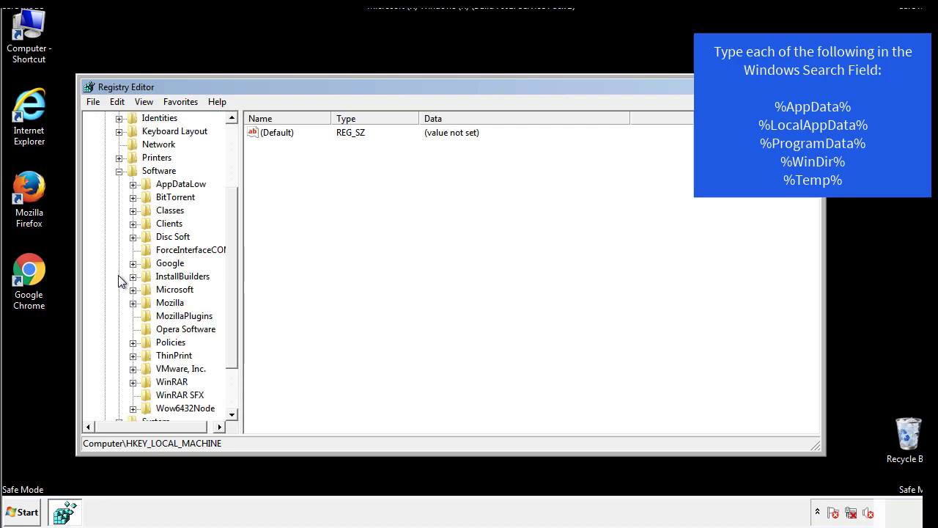
drag(230, 266, 230, 280)
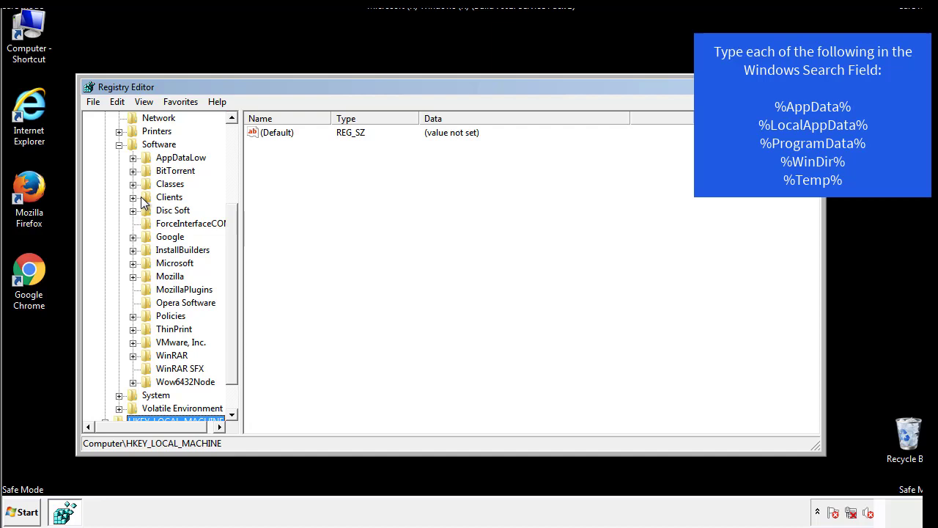
click(133, 263)
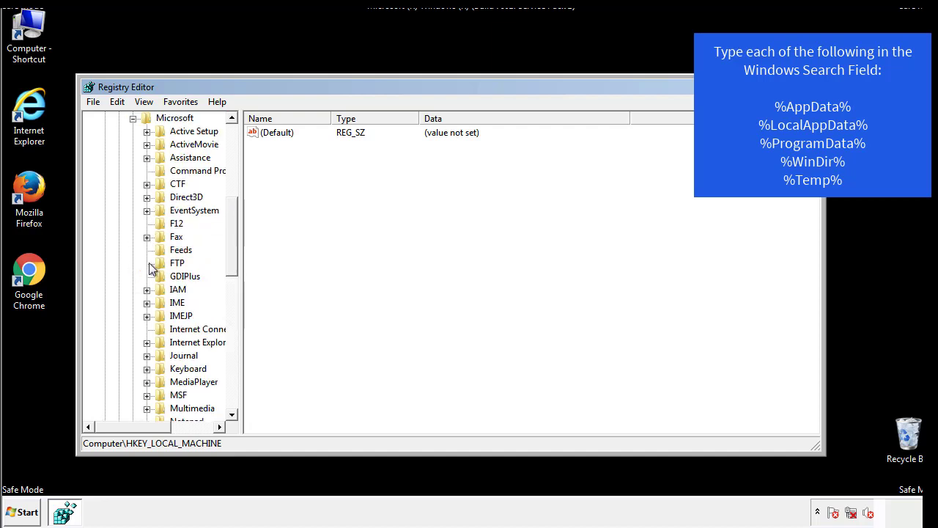
drag(230, 220, 231, 305)
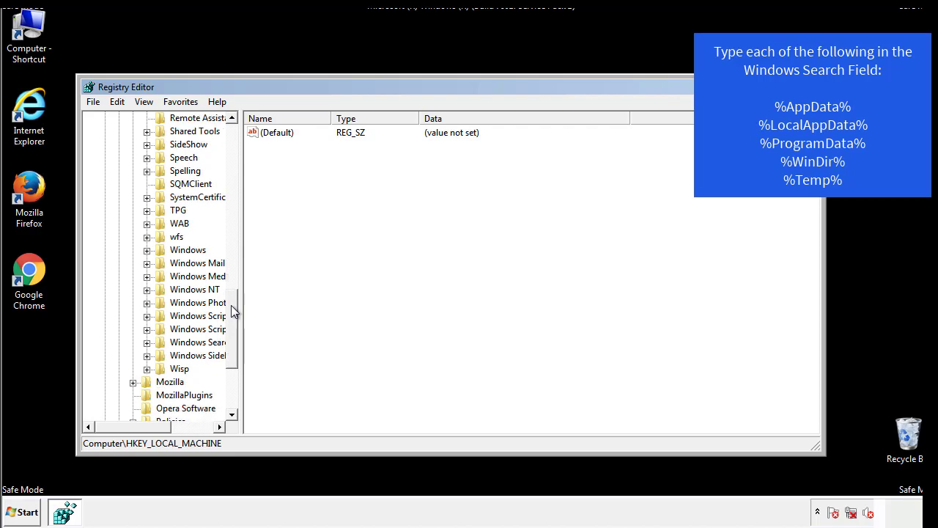
View HKCU's Windows\CurrentVersion\Run key, showing only Default and a DAEMON Tools Lite entry.
click(147, 250)
click(160, 263)
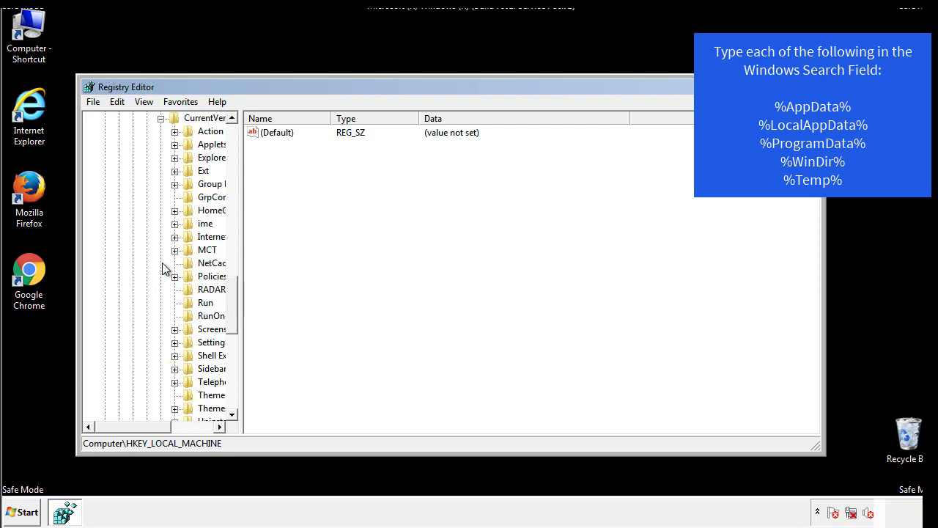
drag(142, 428, 165, 427)
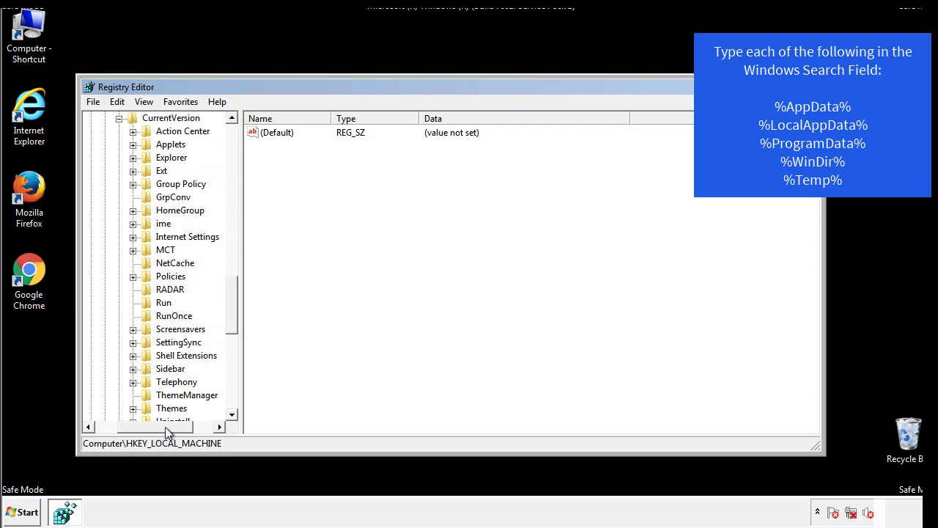
click(161, 303)
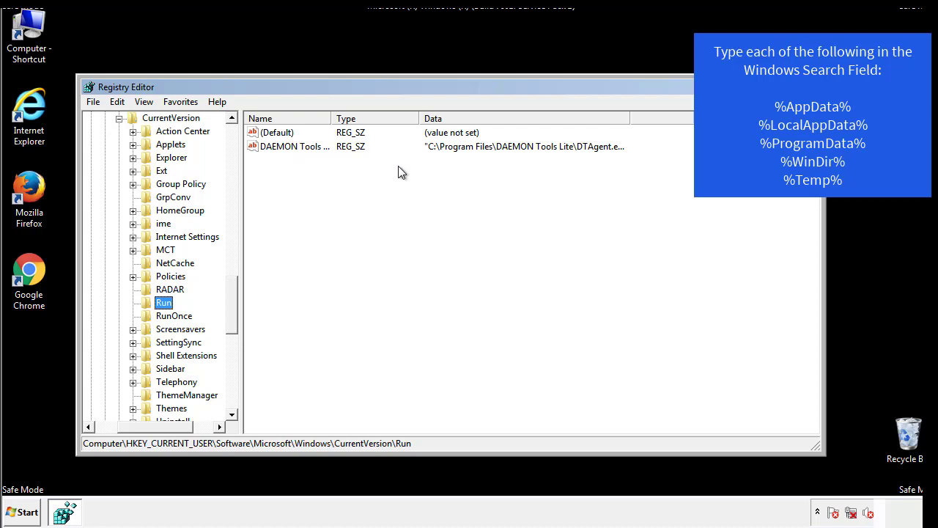
click(430, 175)
drag(155, 424, 137, 426)
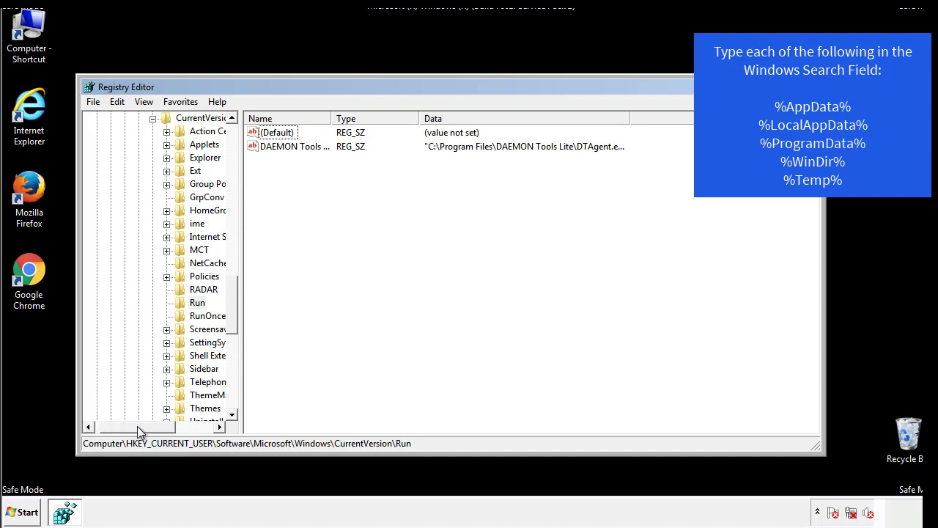
drag(238, 318, 231, 306)
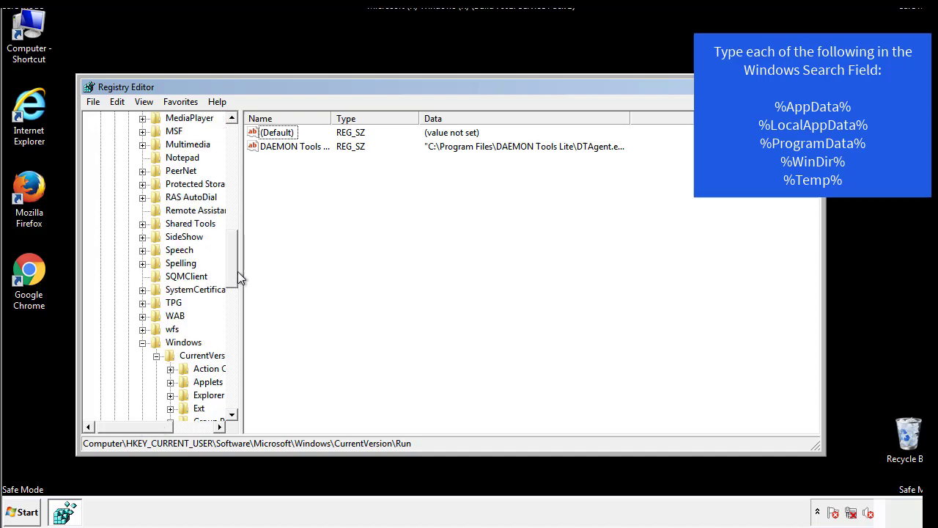
Collapse the Windows key and search the registry for %temp% using Edit > Find.
click(143, 342)
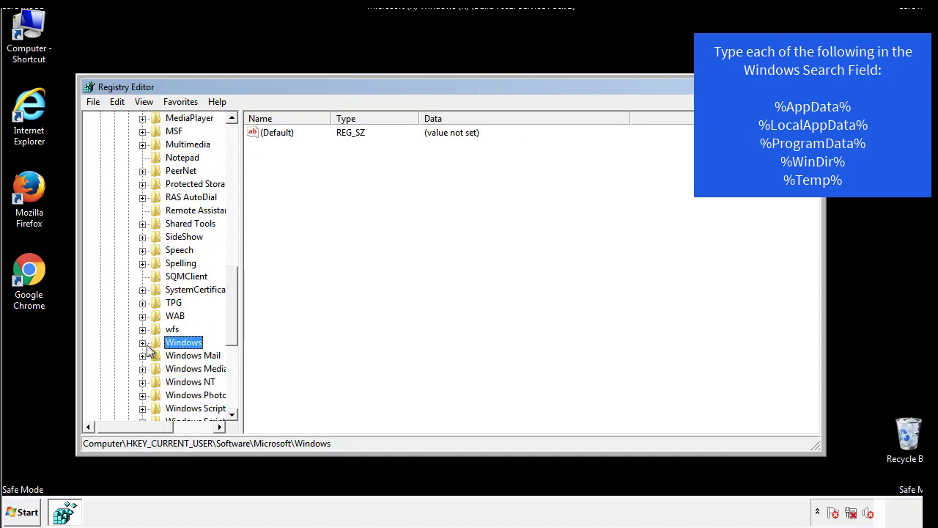
drag(235, 326, 236, 181)
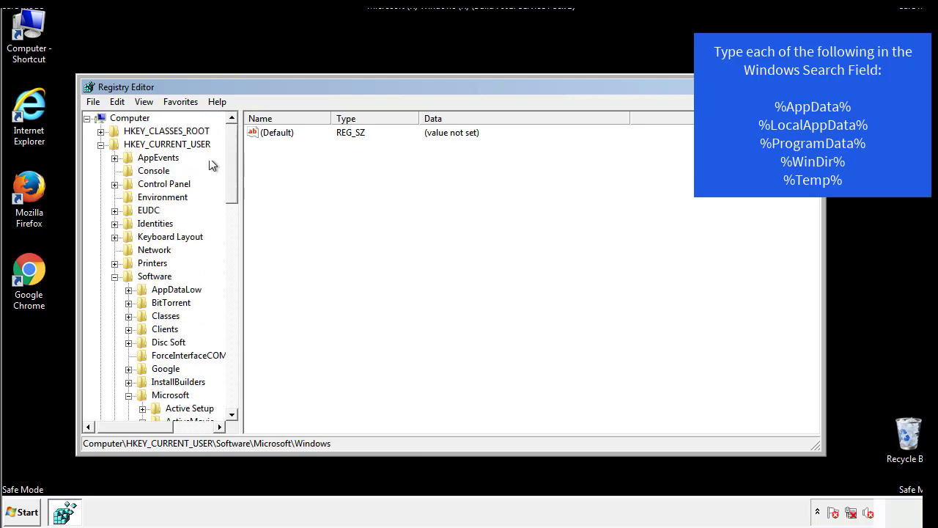
click(119, 103)
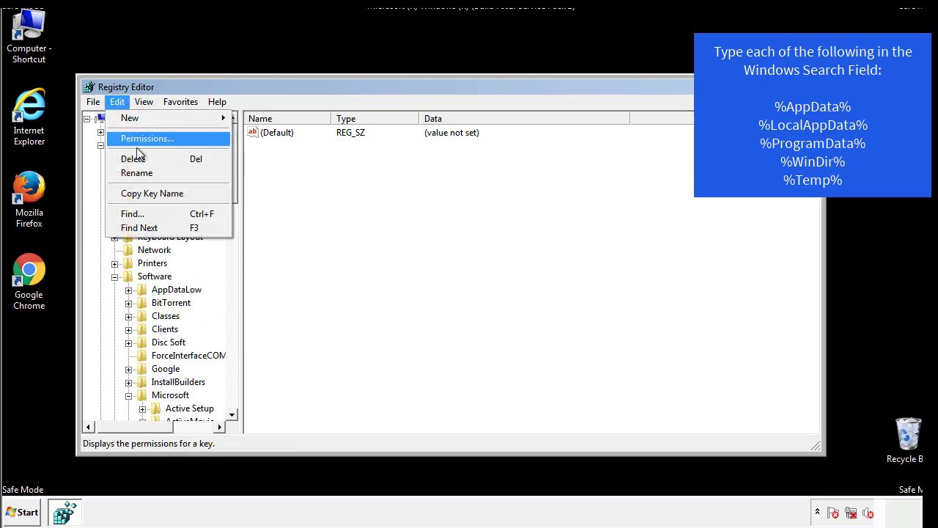
click(132, 213)
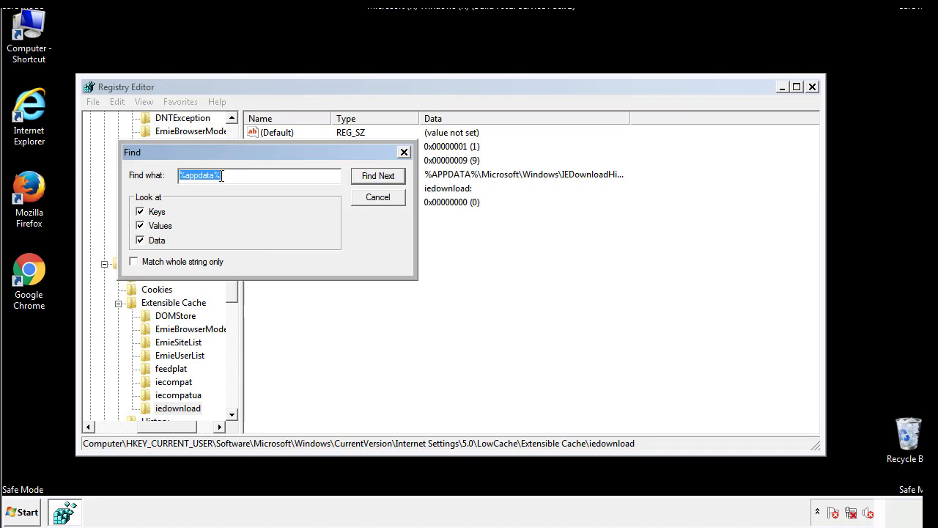
text(%t)
text(emp%)
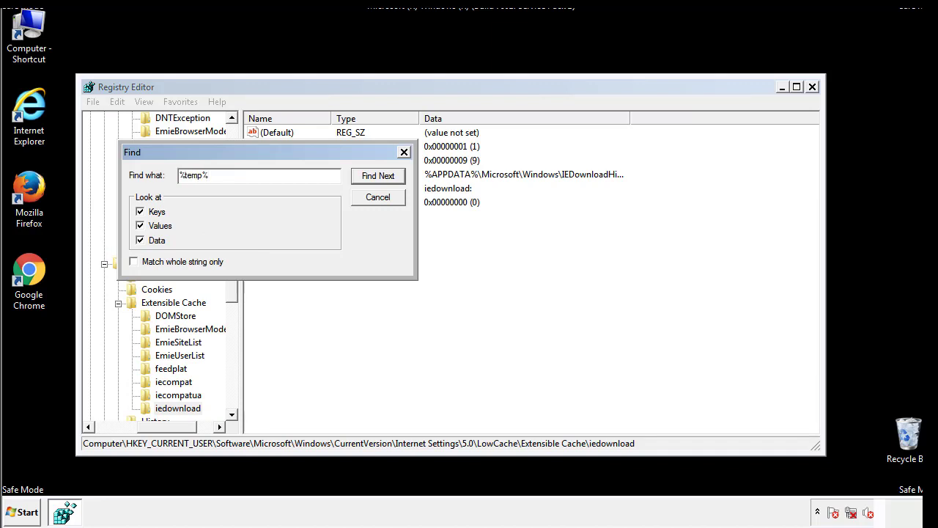
key(Return)
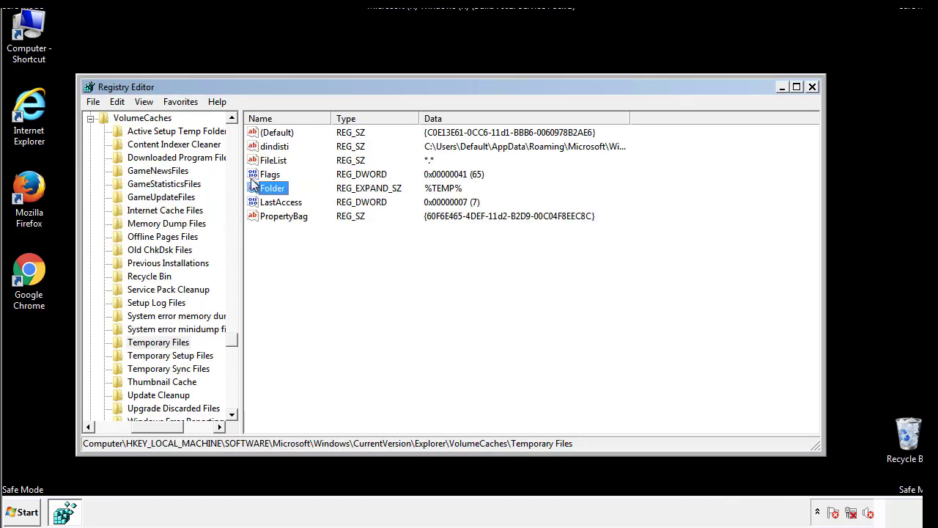
Select and delete all Temporary Files values, PropertyBag through dindisti, confirming the deletion.
click(388, 257)
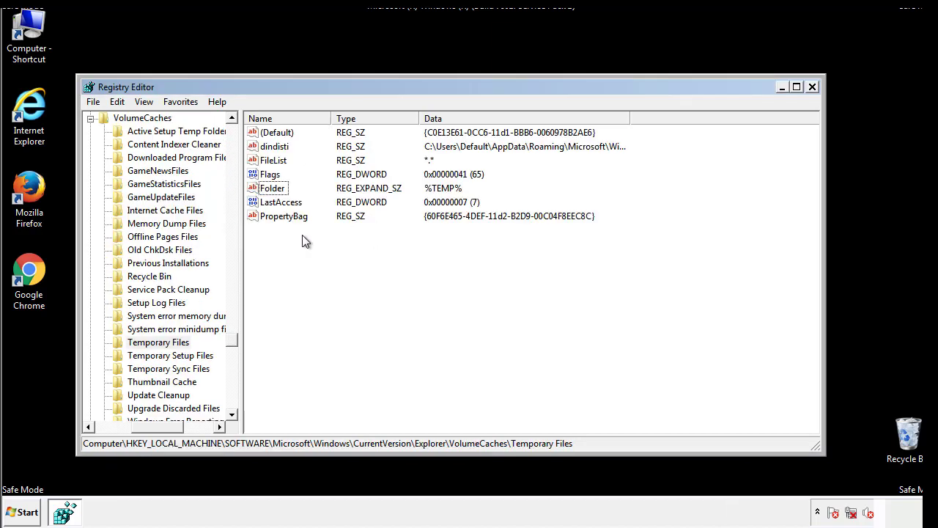
mouse_move(300, 235)
mouse_down()
mouse_move(279, 216)
mouse_move(266, 136)
mouse_up()
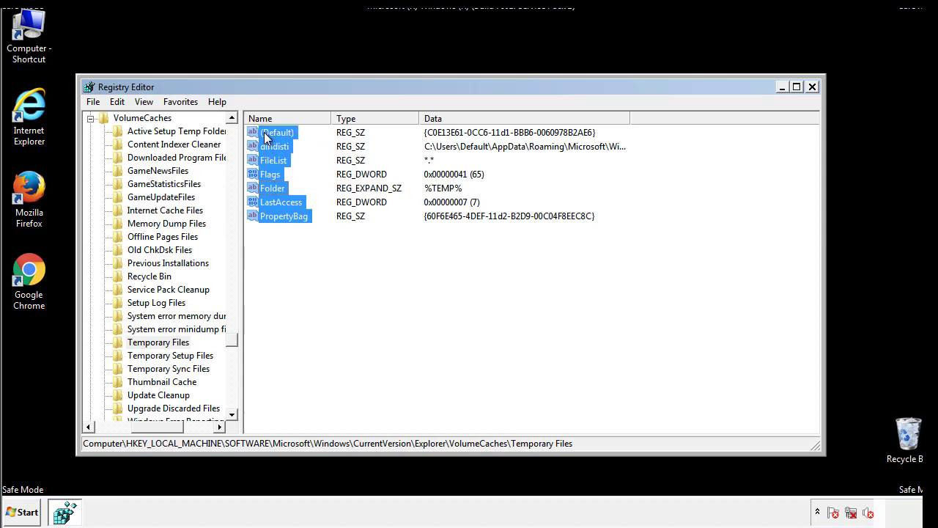
right_click(265, 137)
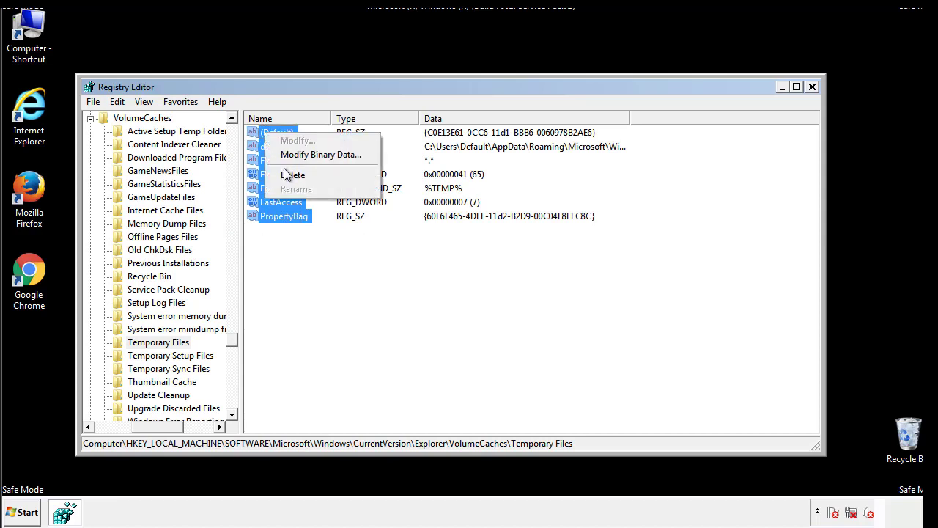
click(291, 175)
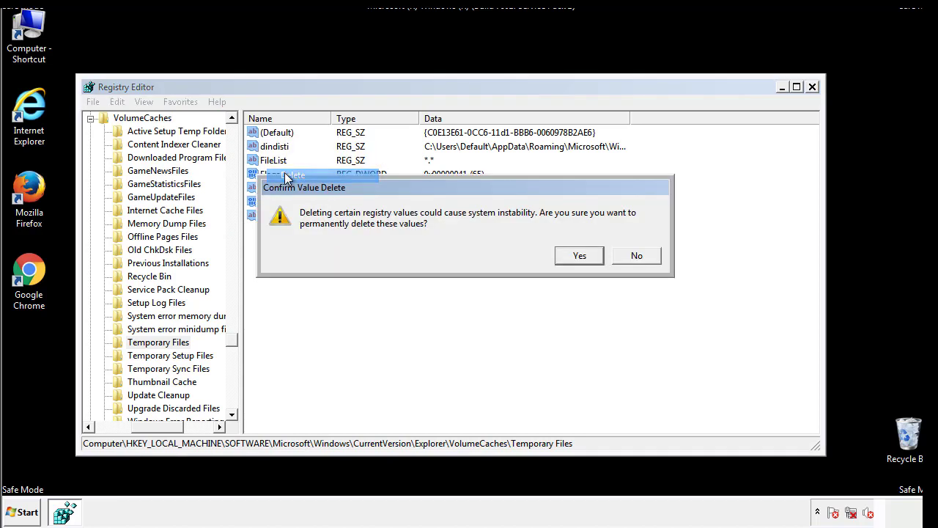
click(580, 256)
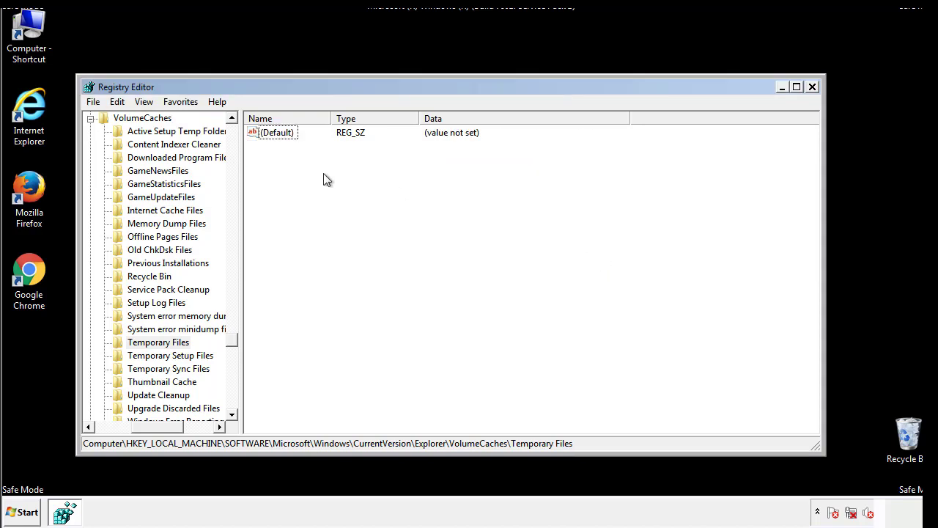
Close Registry Editor and launch System Configuration by searching 'msconfig' from the Start menu.
click(814, 88)
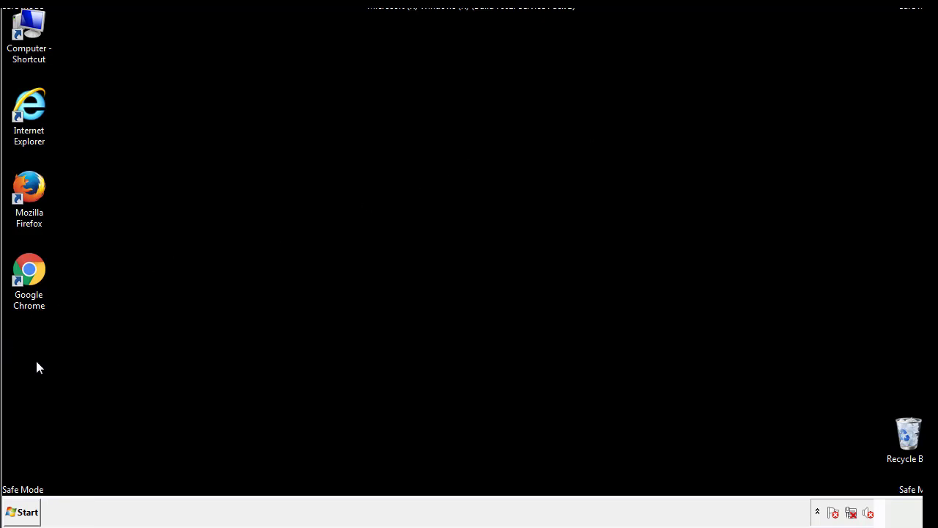
click(16, 513)
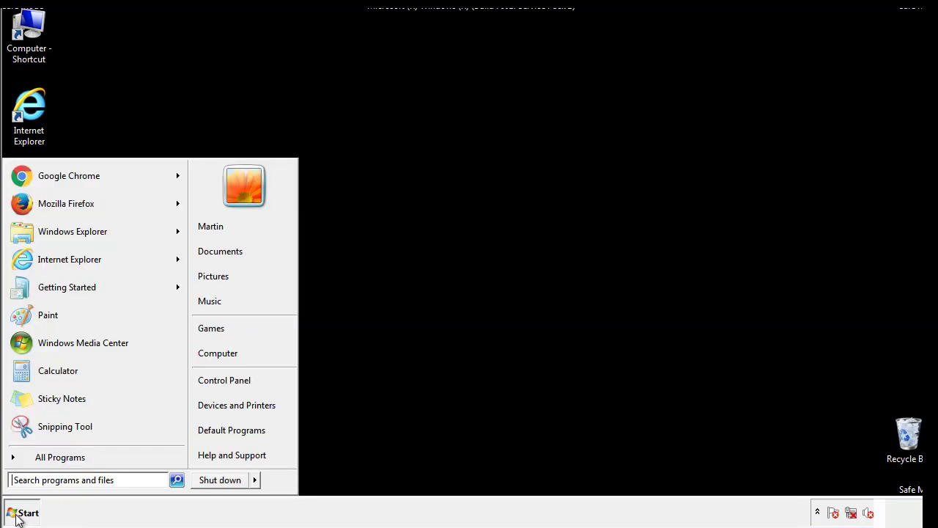
click(50, 480)
text(mscon)
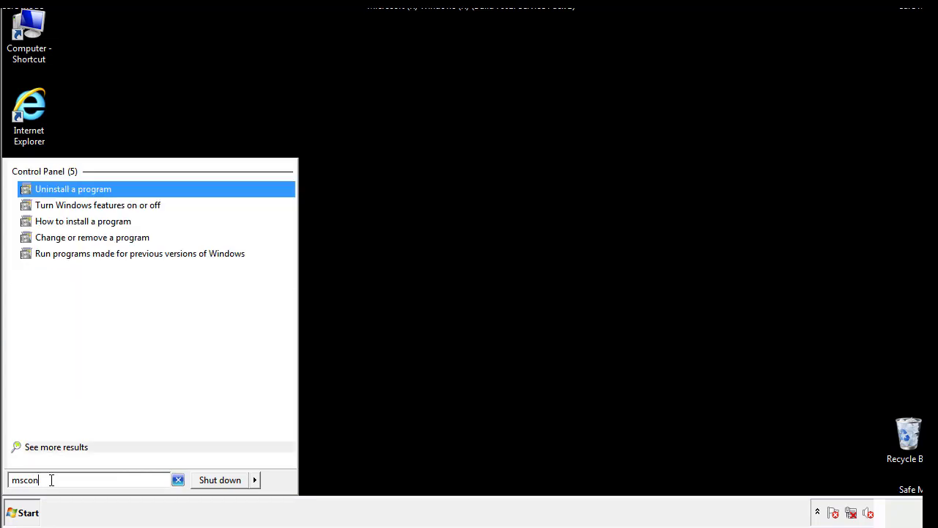
text(fig)
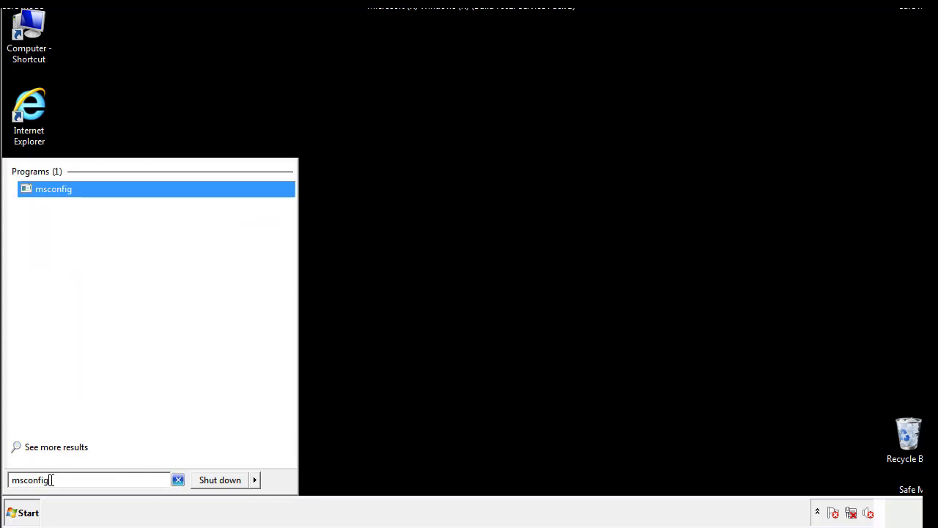
key(Return)
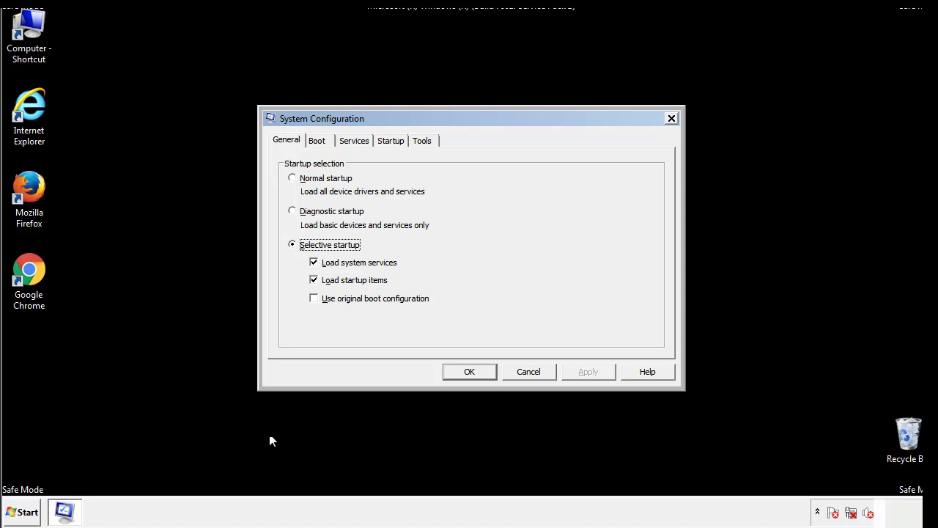
Disable Safe boot on the Boot tab, apply the change, and restart the computer immediately.
click(320, 140)
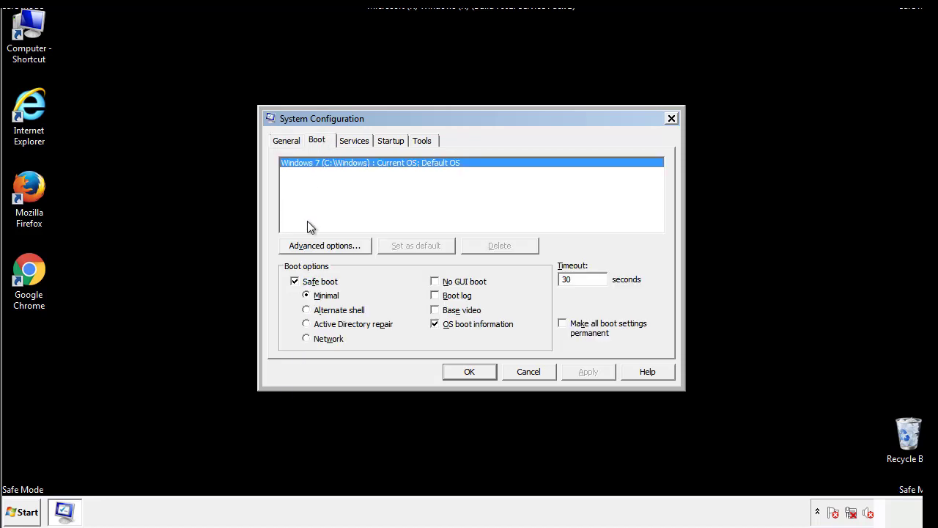
click(300, 285)
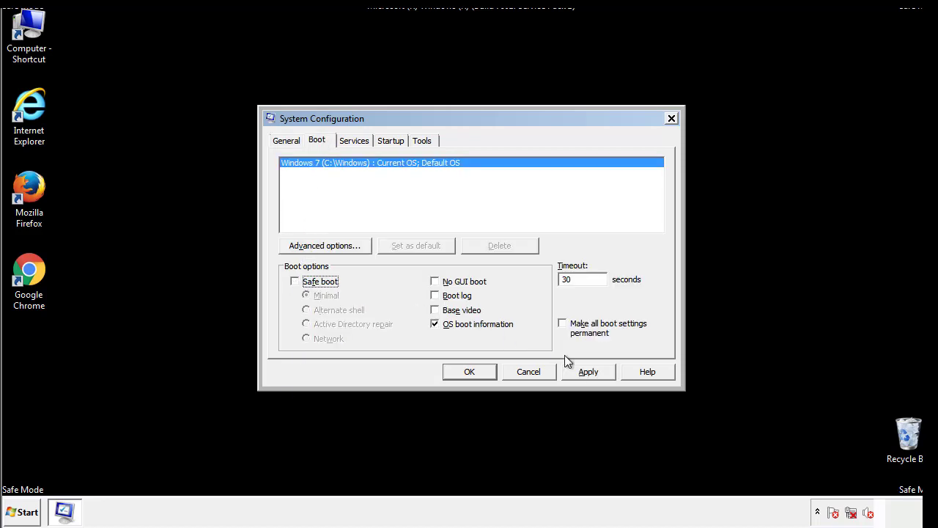
click(590, 371)
click(469, 373)
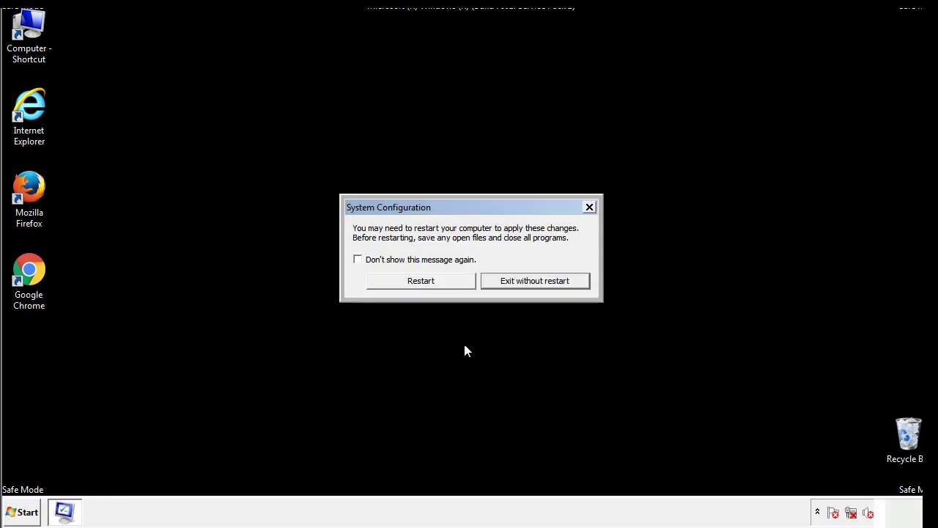
click(434, 286)
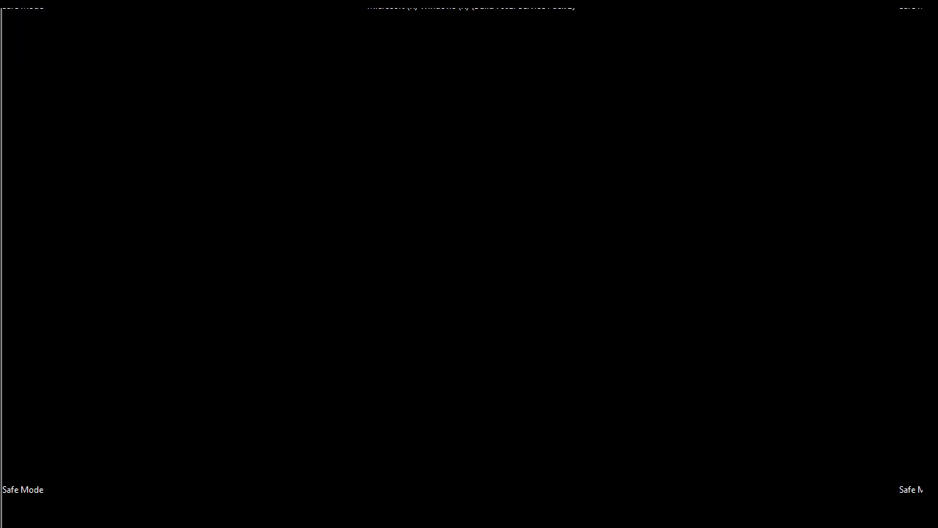